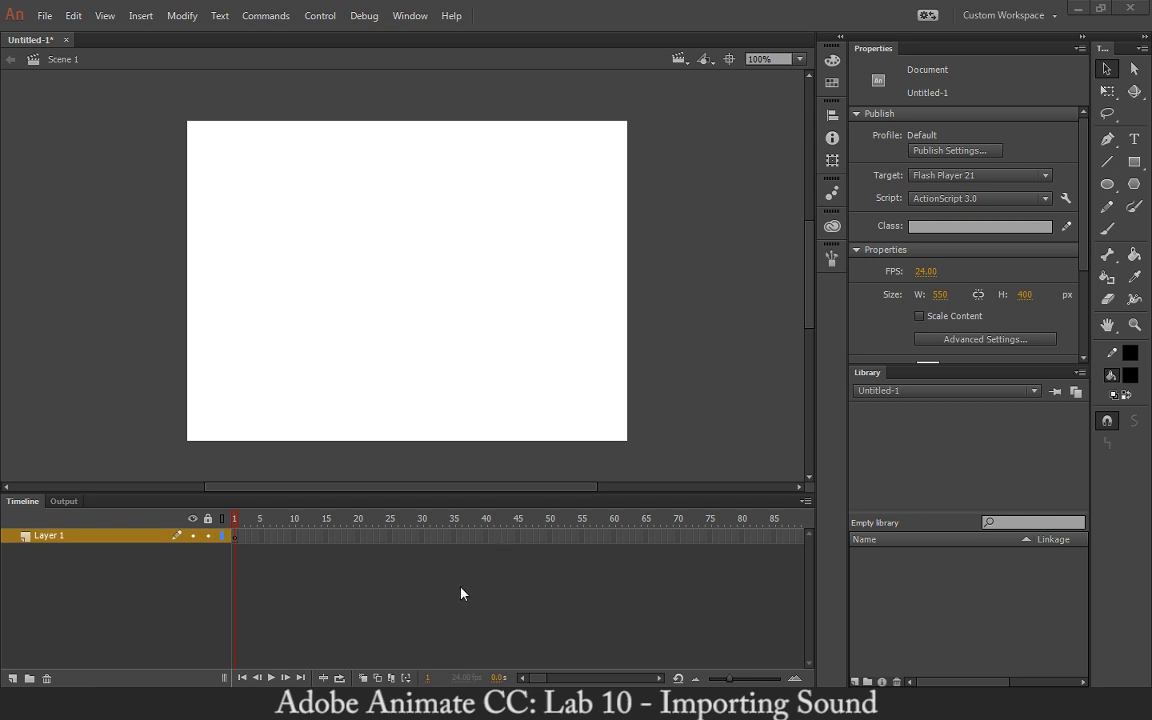
Switch to the Freesound website in the browser and search for "arcade sound"
{"action": "mouse_move", "coordinate": [418, 704]}
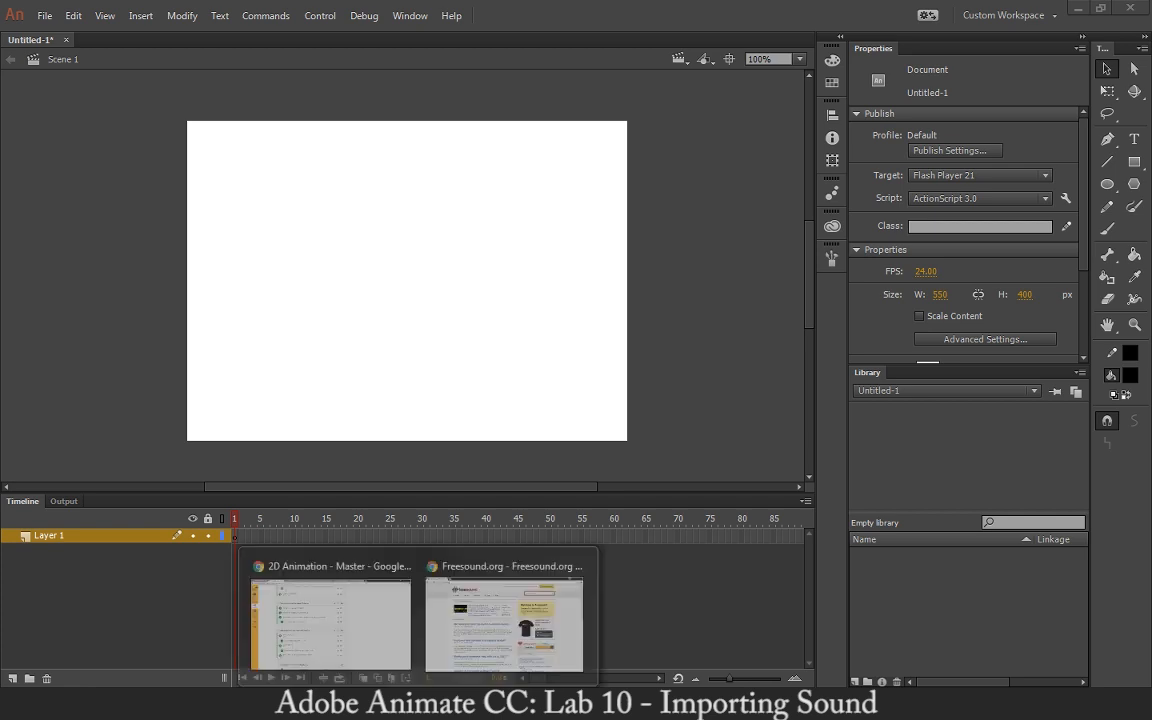
{"action": "left_click", "coordinate": [447, 570]}
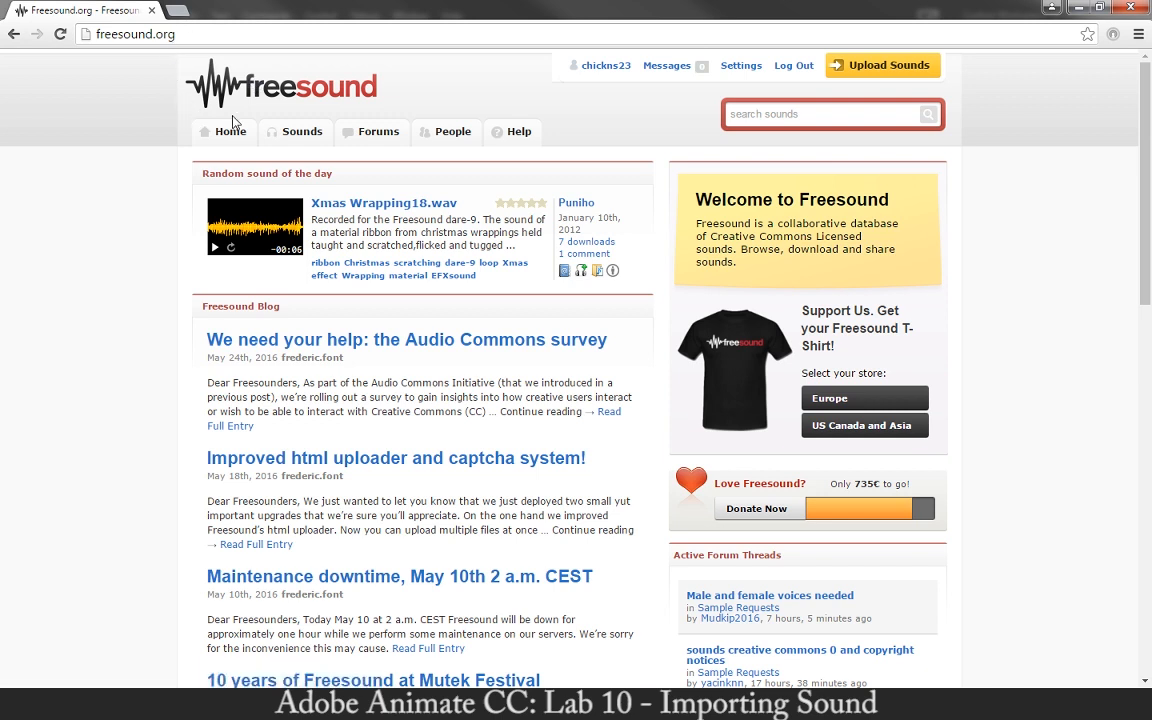
{"action": "left_click", "coordinate": [850, 114]}
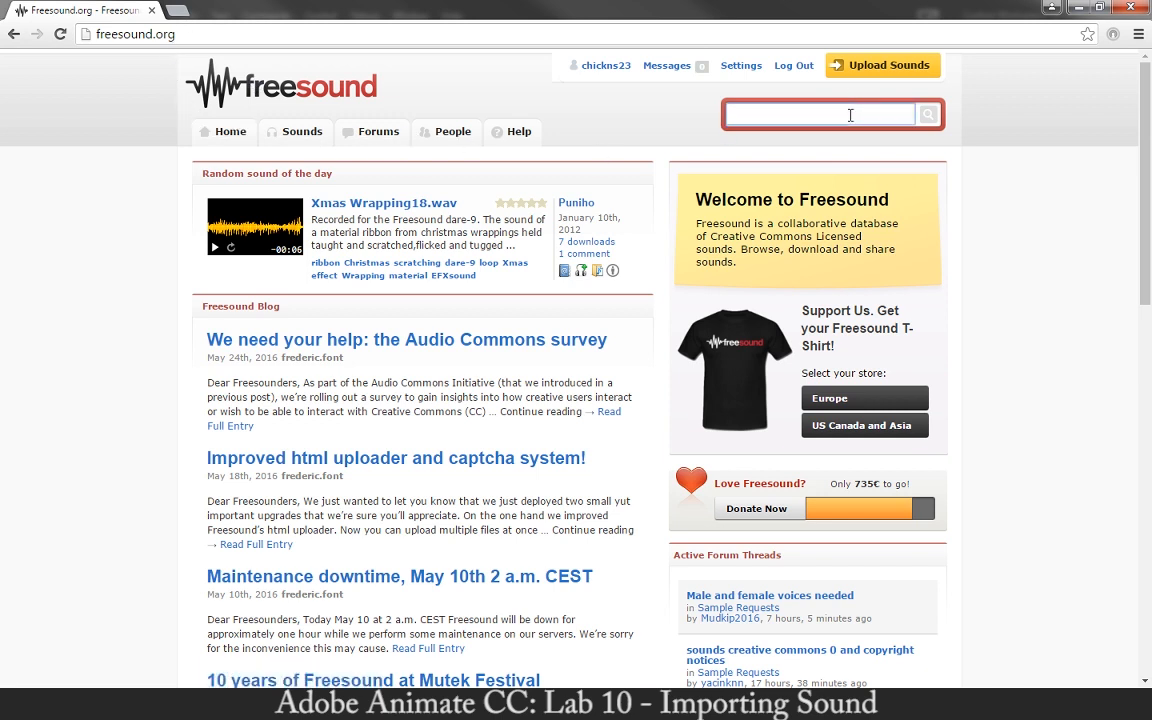
{"action": "type", "text": "arca"}
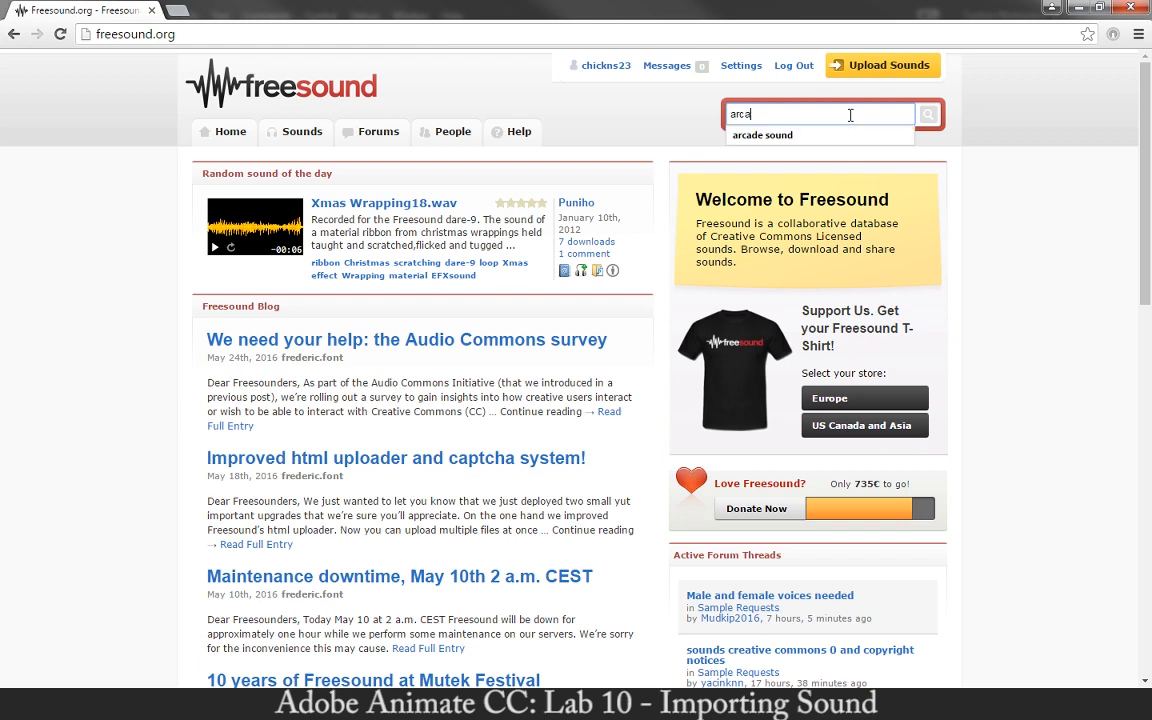
{"action": "type", "text": "de sound"}
{"action": "key", "text": "Return"}
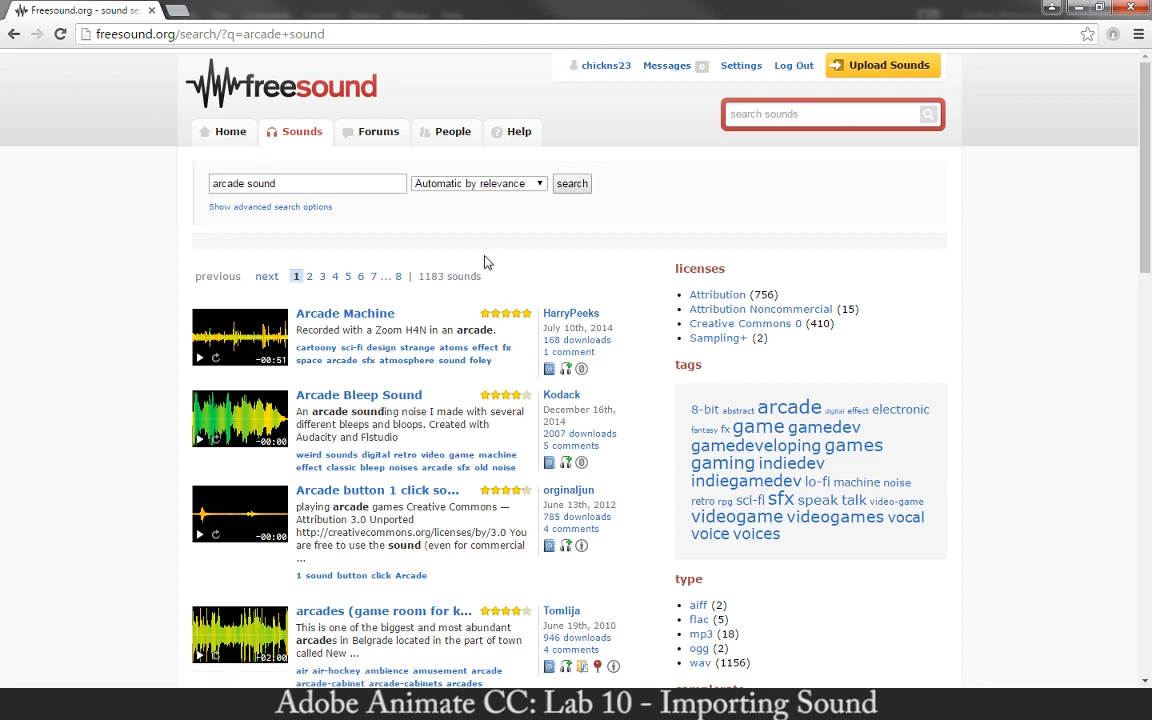
Find jillys sonar.wav in the search results and play its preview
{"action": "scroll", "coordinate": [452, 330], "scroll_direction": "down", "scroll_amount": 4}
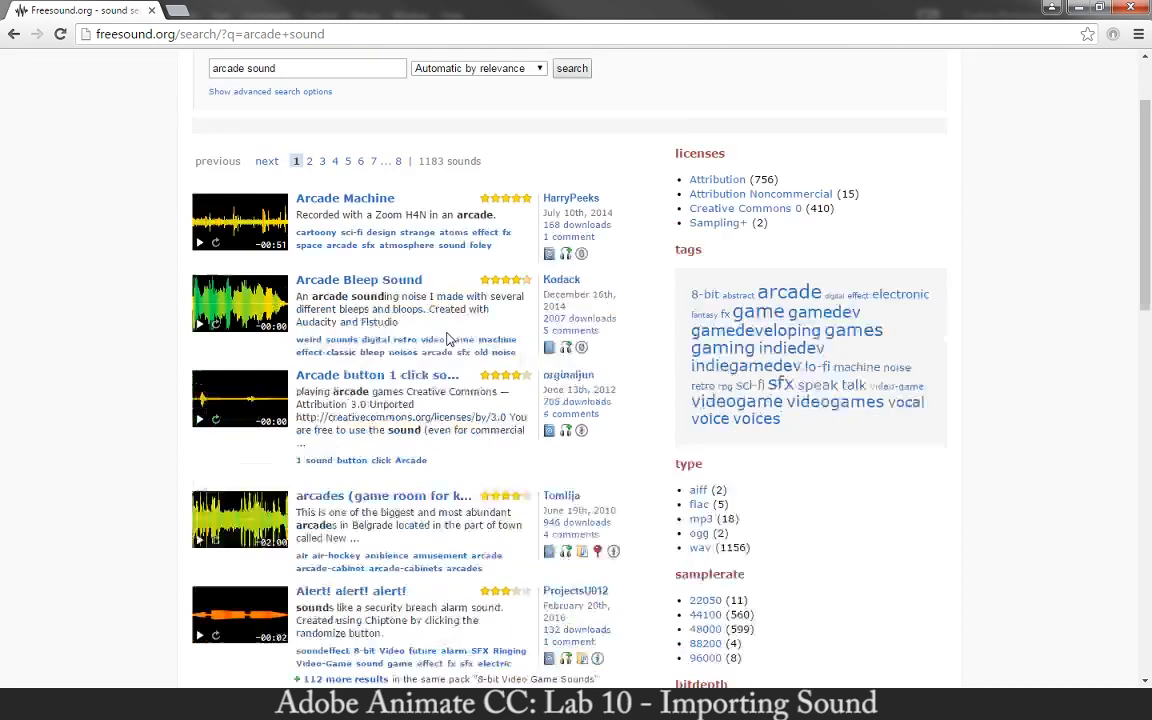
{"action": "scroll", "coordinate": [450, 350], "scroll_direction": "down", "scroll_amount": 1}
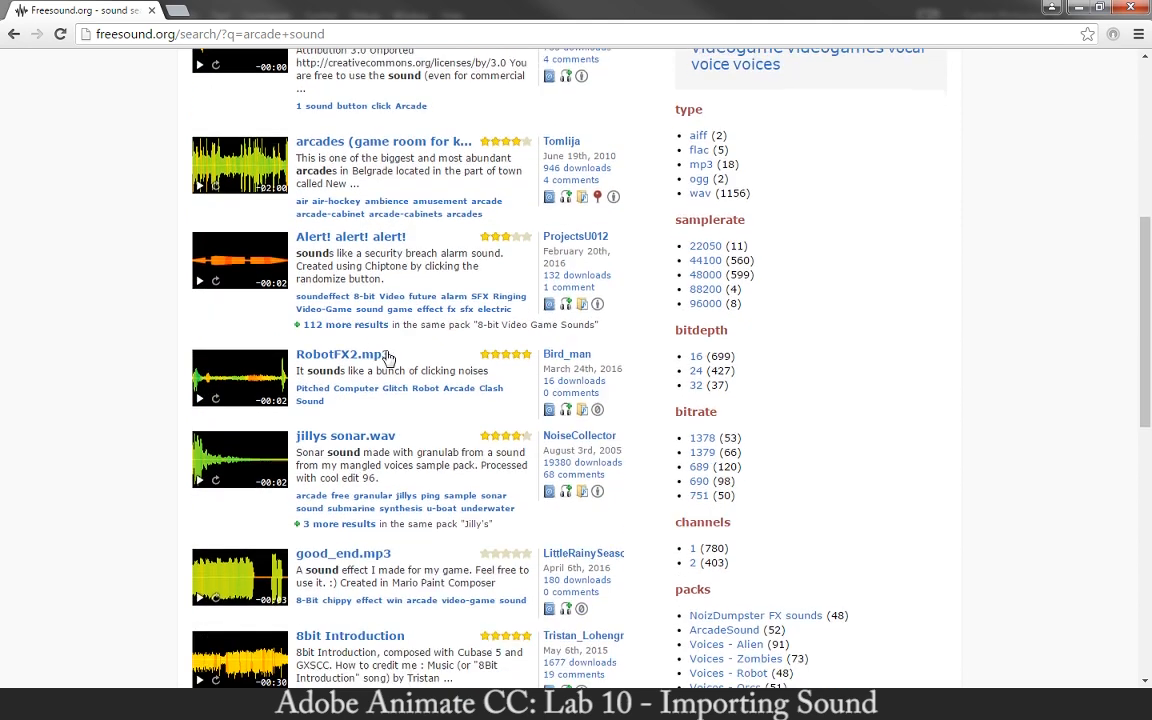
{"action": "left_click", "coordinate": [200, 471]}
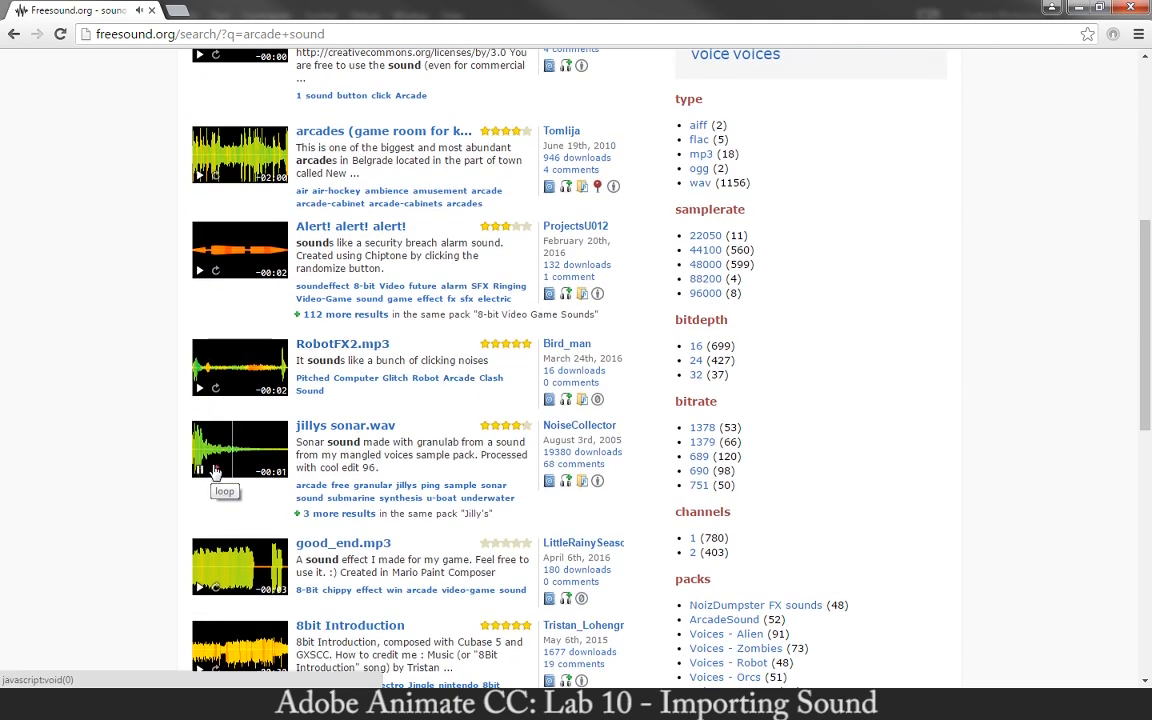
Download jillys sonar.wav from its sound page and show the downloaded file in its folder
{"action": "left_click", "coordinate": [381, 428]}
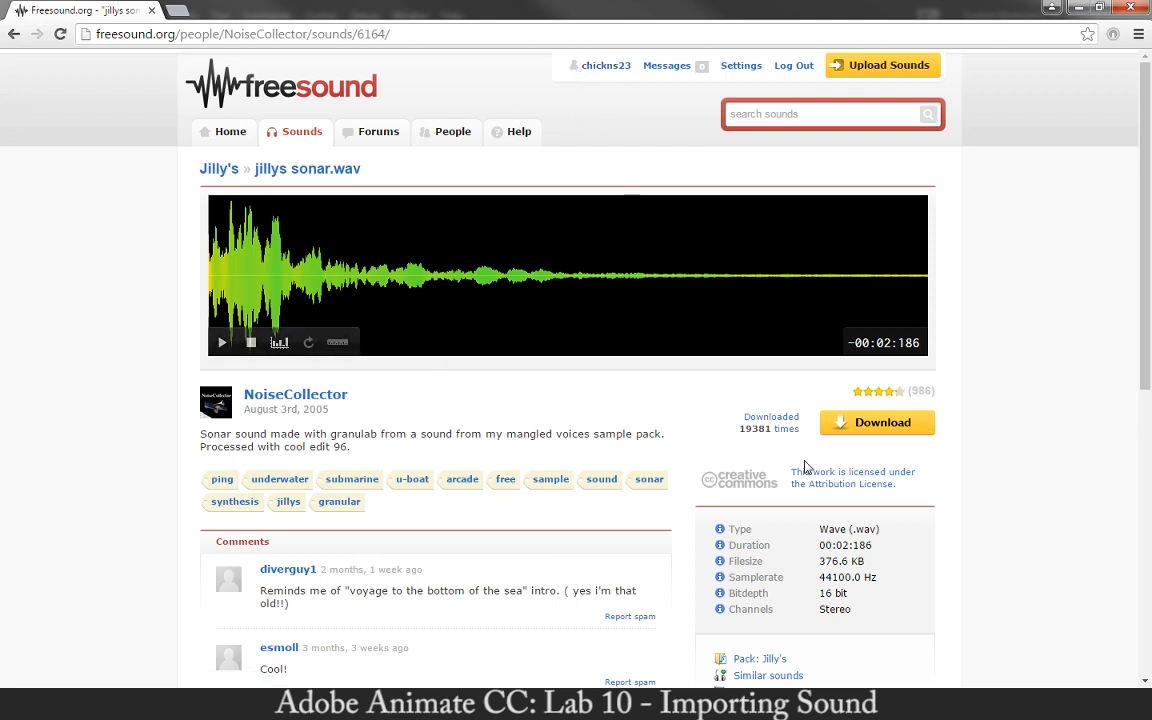
{"action": "left_click", "coordinate": [906, 434]}
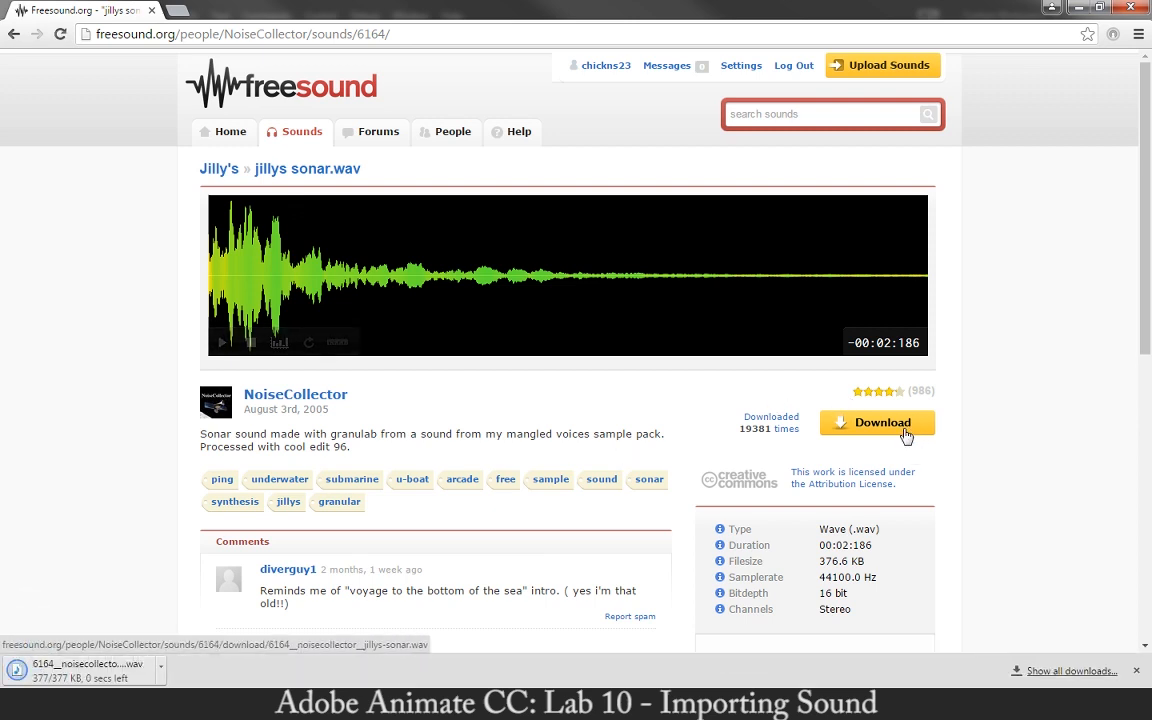
{"action": "left_click", "coordinate": [162, 669]}
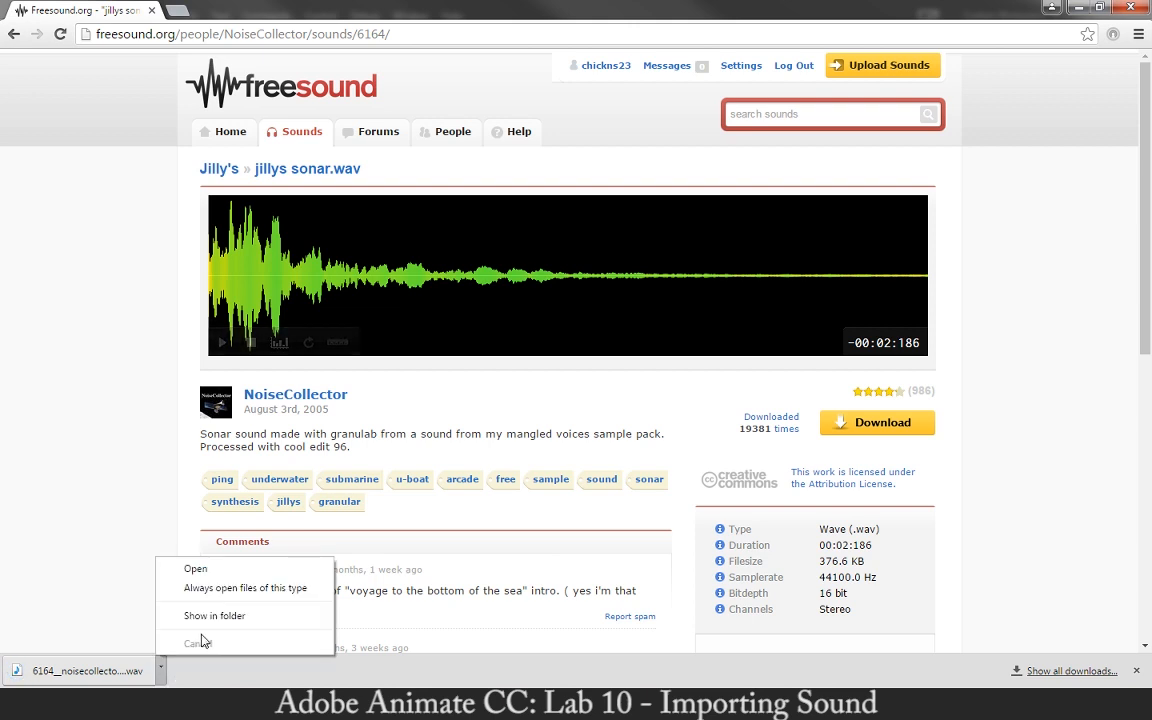
{"action": "left_click", "coordinate": [254, 628]}
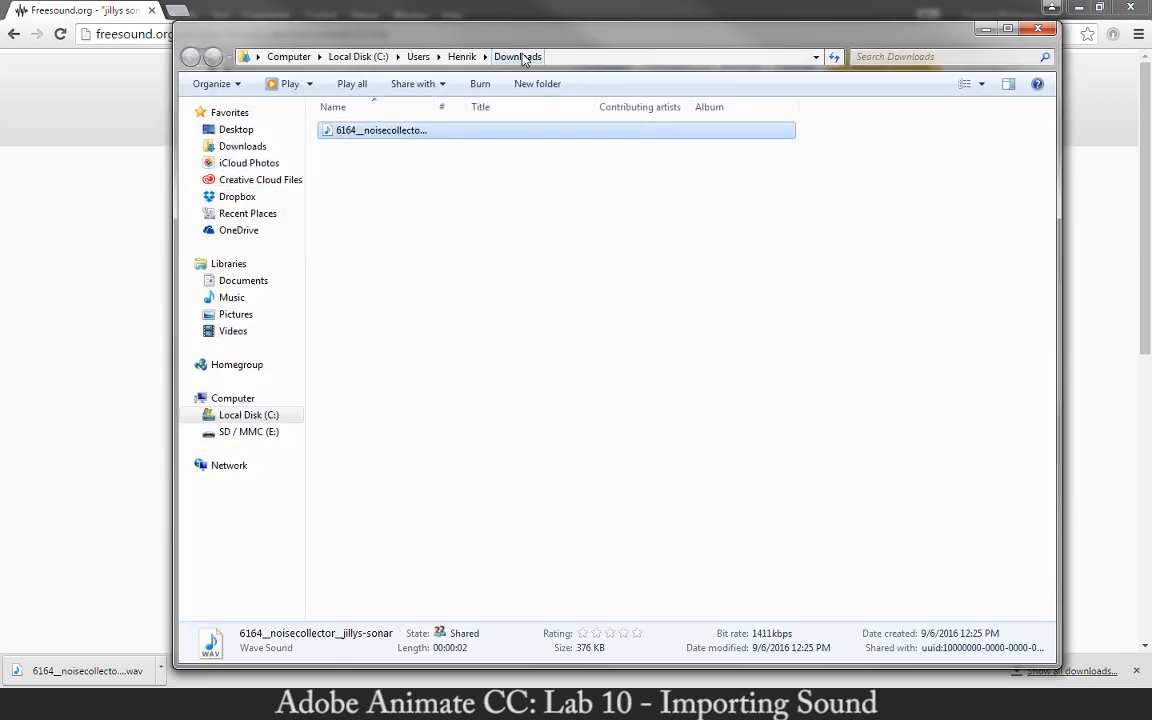
{"action": "right_click", "coordinate": [464, 136]}
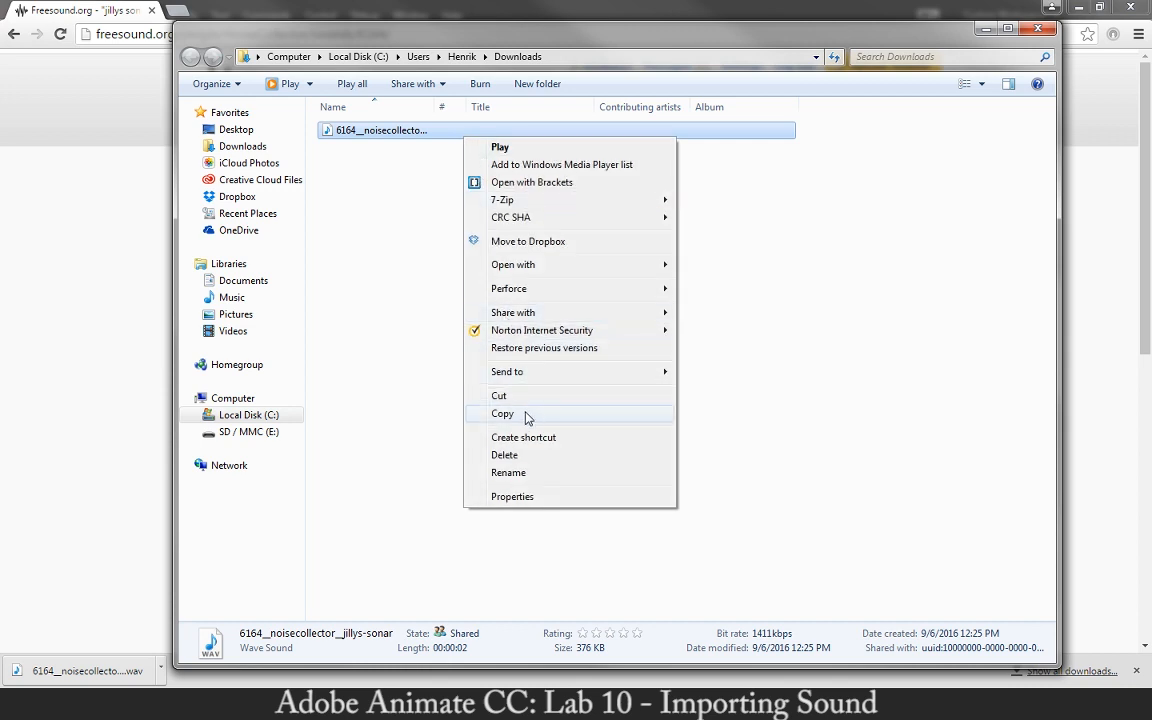
{"action": "left_click", "coordinate": [352, 327]}
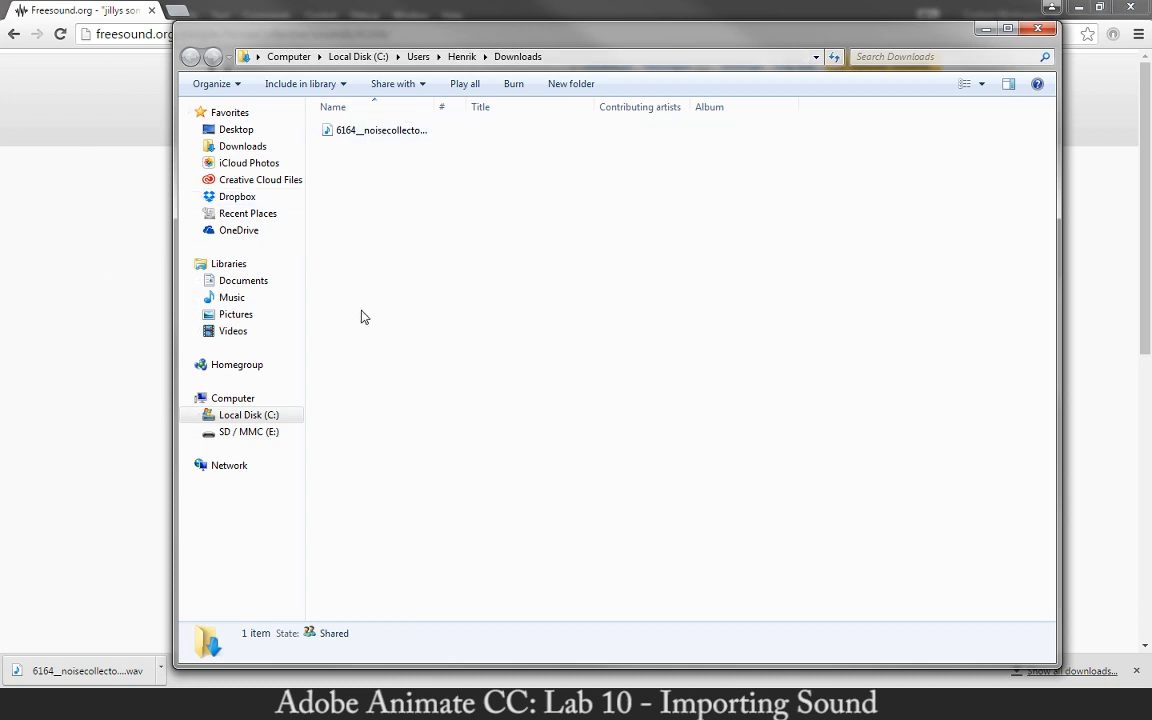
Switch to Adobe Animate, import Sonar_Audio from the Lab 12 Sound folder into the library, and preview the sound
{"action": "left_click", "coordinate": [775, 704]}
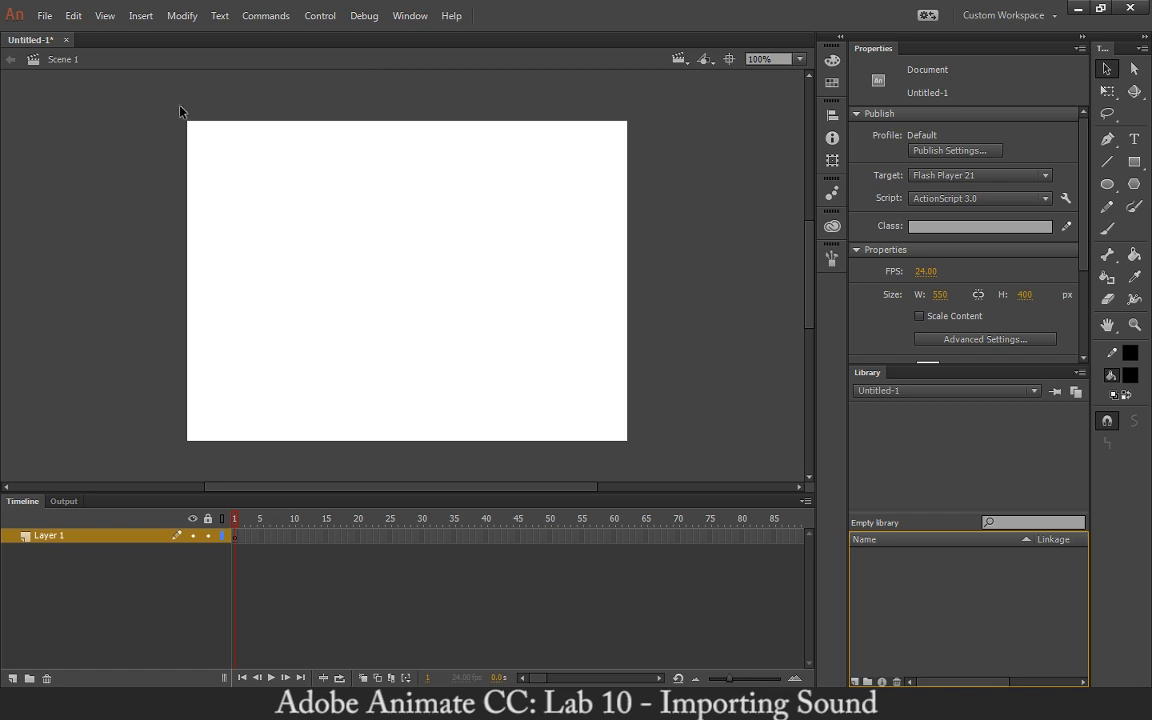
{"action": "left_click", "coordinate": [45, 16]}
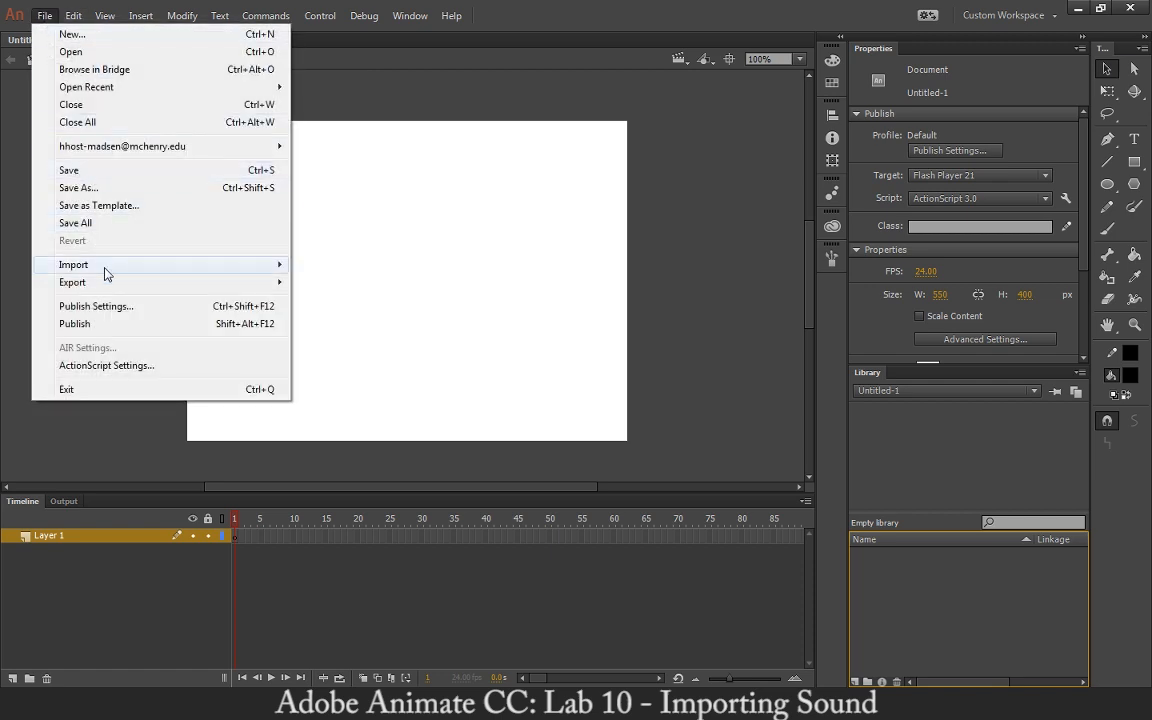
{"action": "mouse_move", "coordinate": [105, 266]}
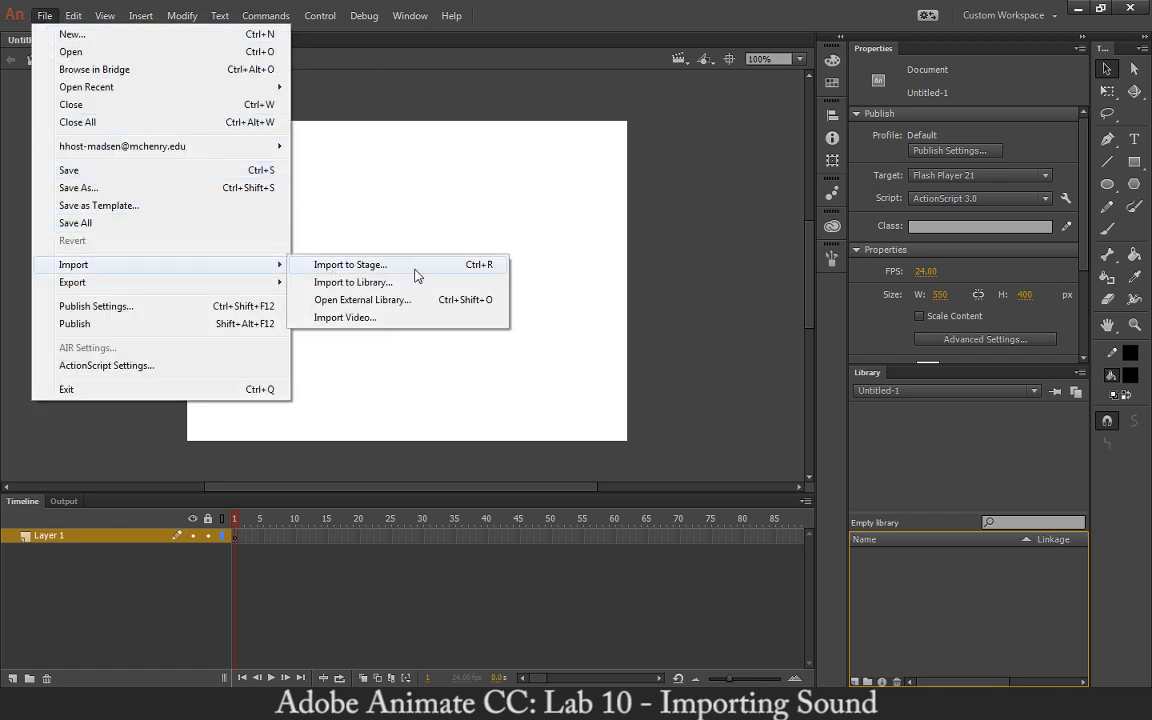
{"action": "left_click", "coordinate": [335, 287]}
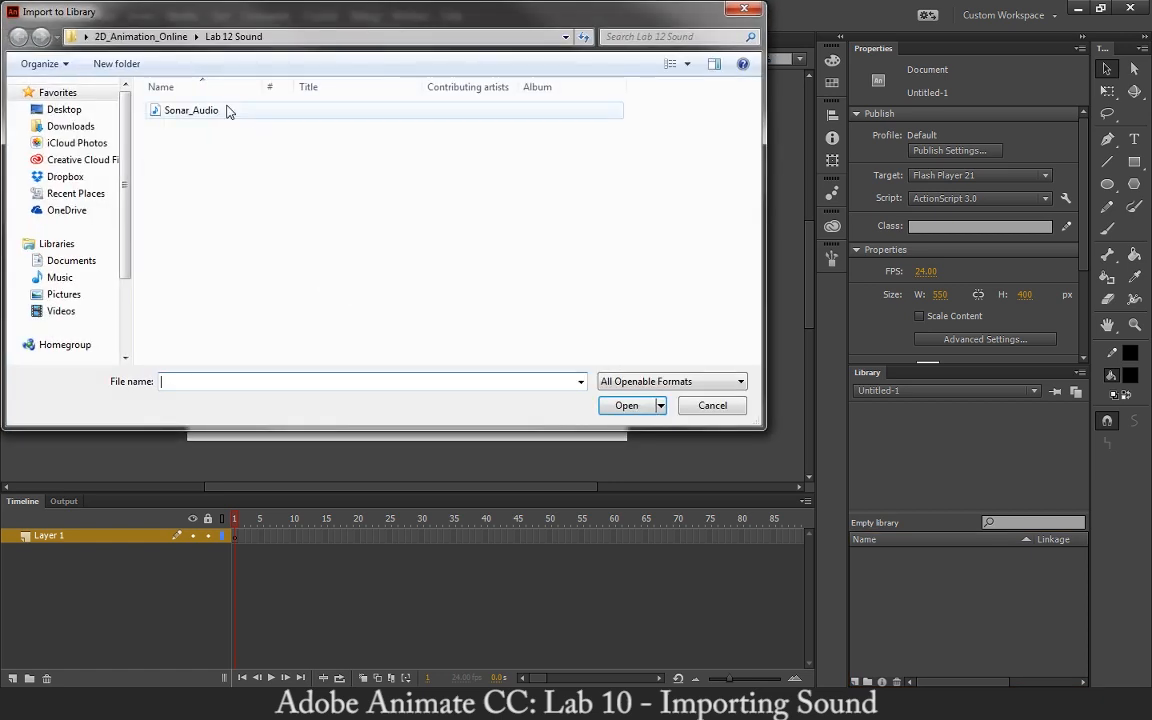
{"action": "left_click", "coordinate": [222, 112]}
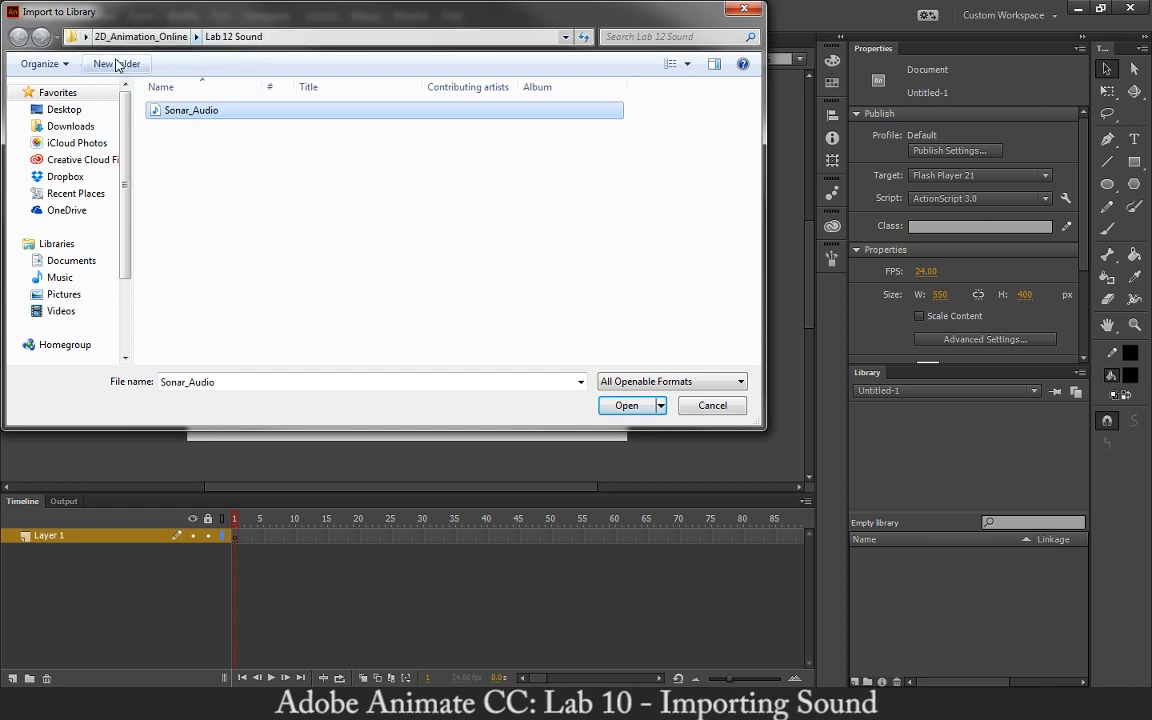
{"action": "left_click", "coordinate": [624, 406]}
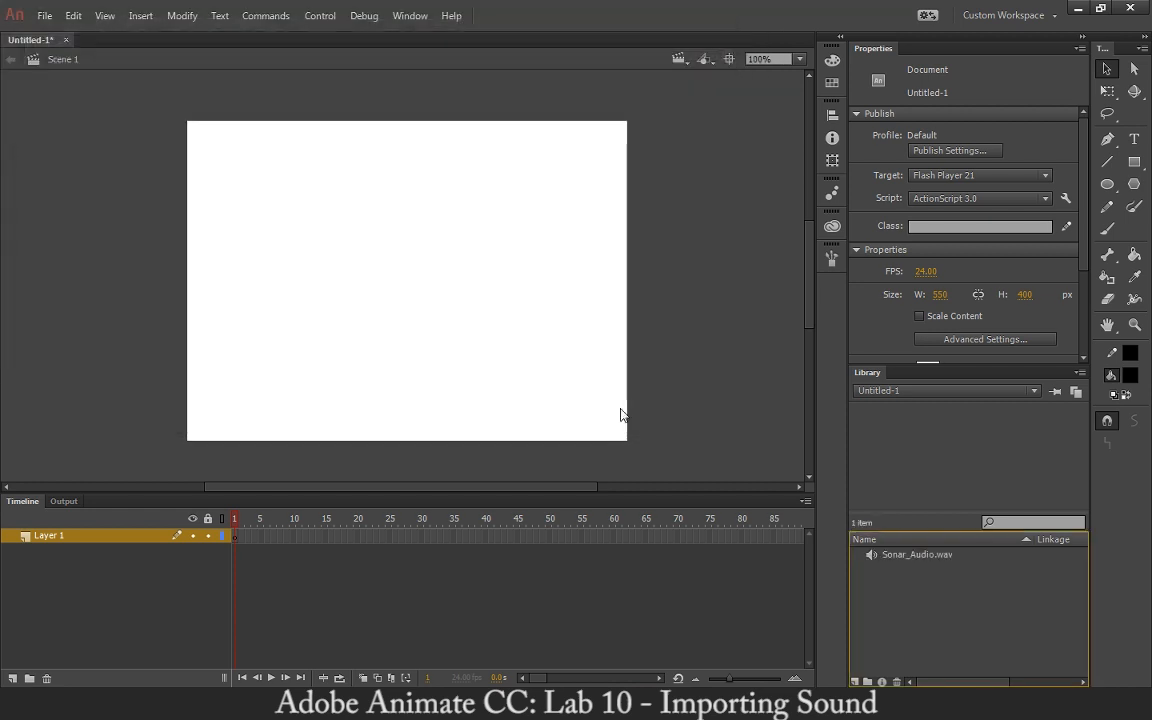
{"action": "left_click", "coordinate": [916, 555]}
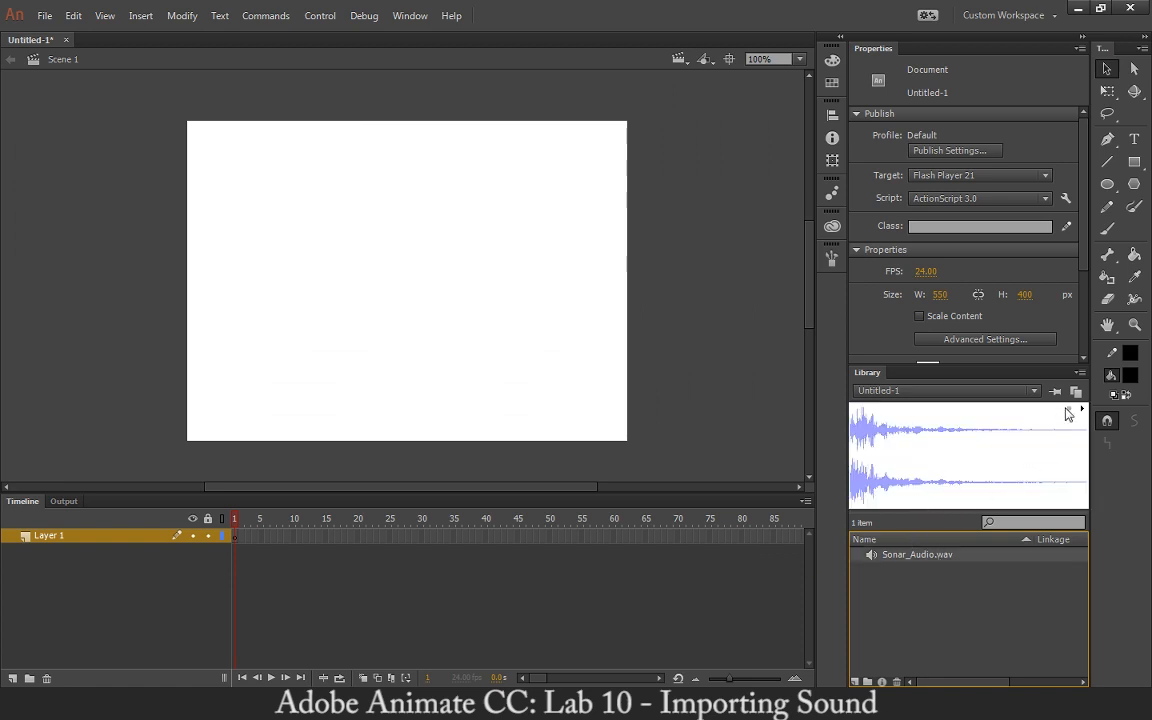
{"action": "left_click", "coordinate": [1083, 410]}
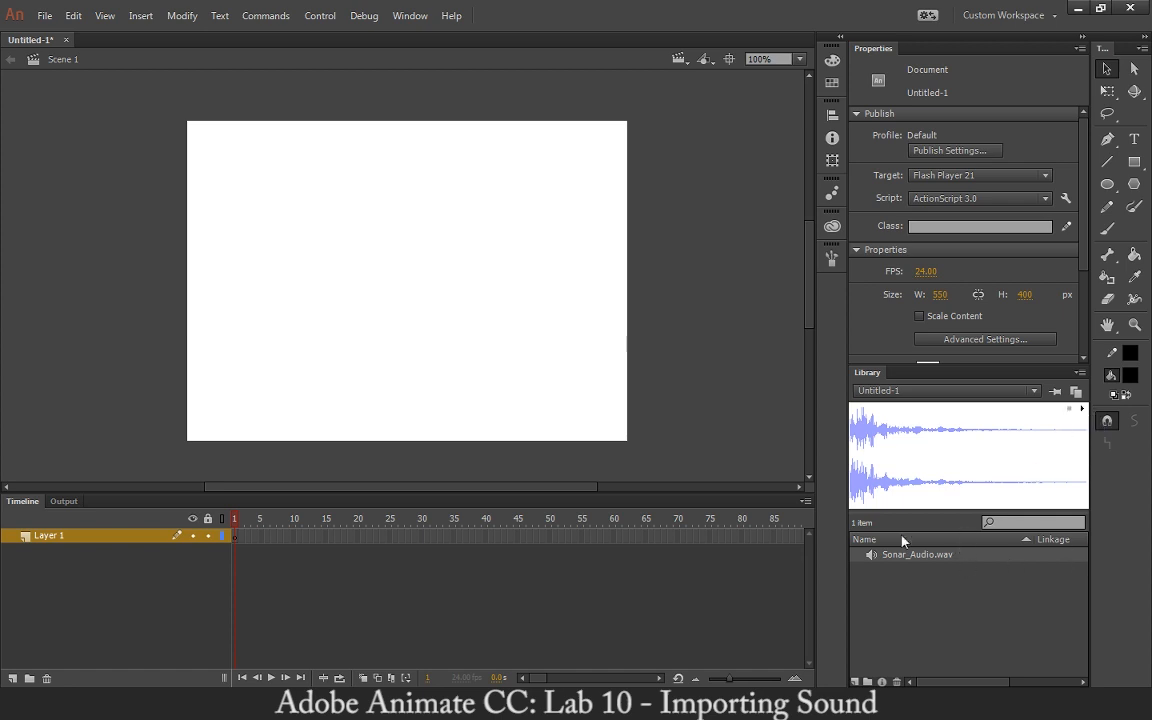
Rename Layer 1 as Audio
{"action": "double_click", "coordinate": [51, 537]}
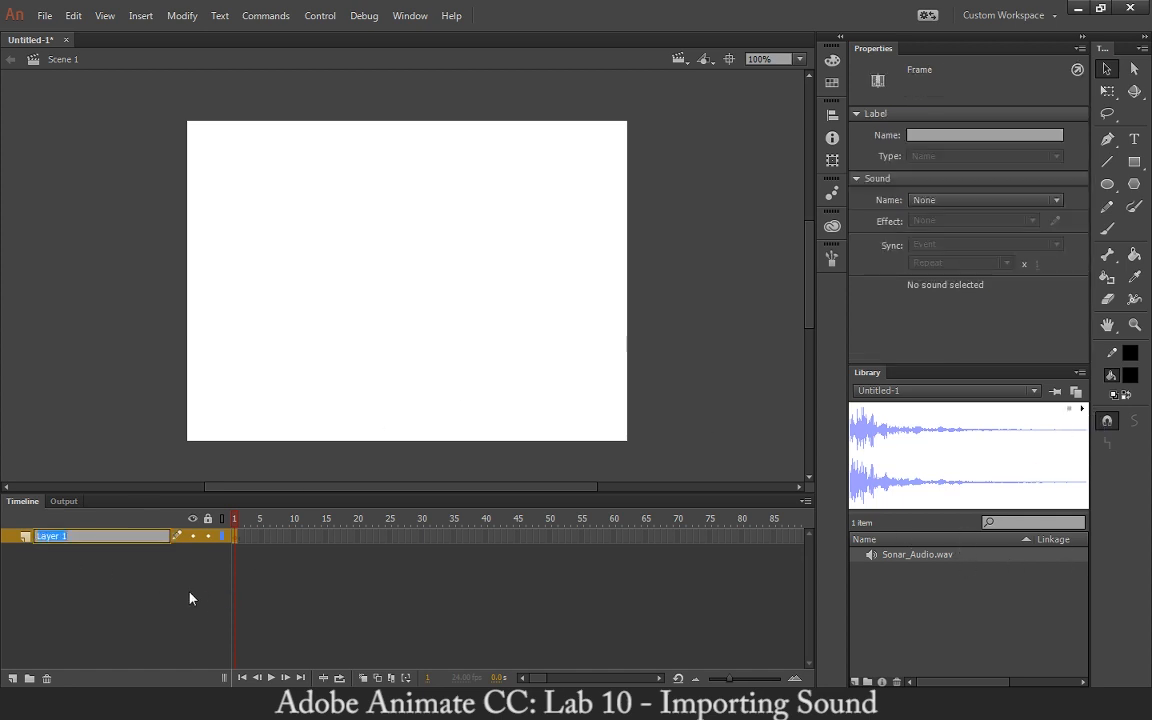
{"action": "type", "text": "Audio"}
{"action": "key", "text": "Return"}
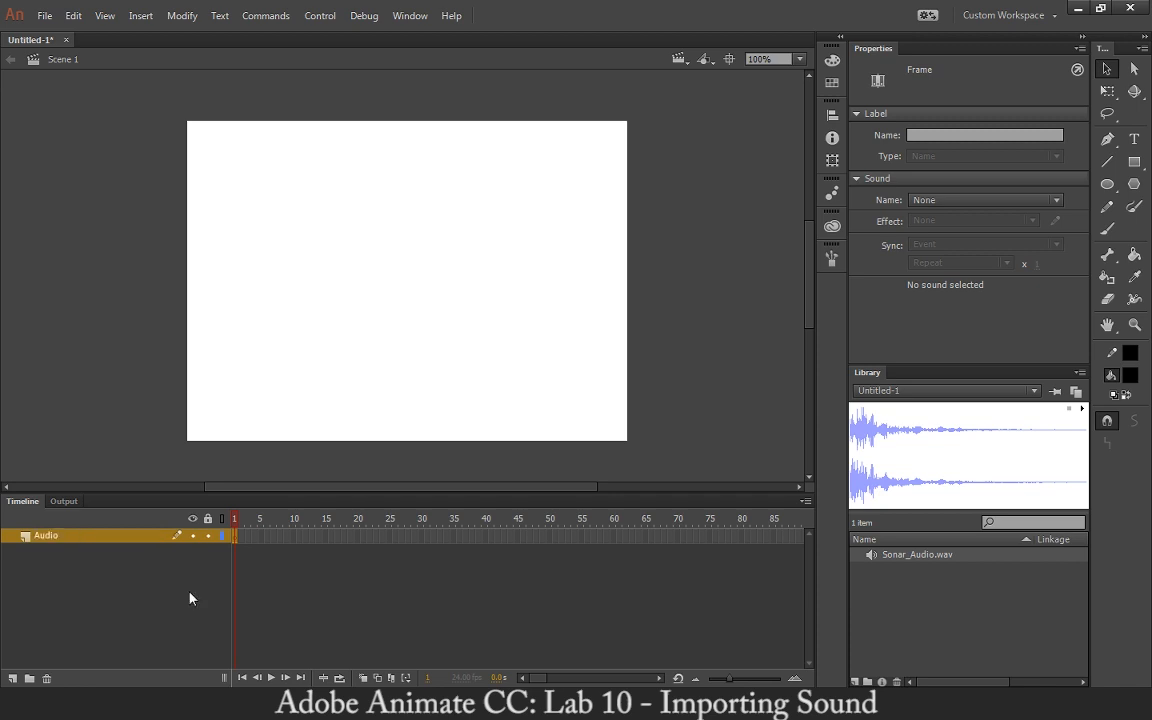
Place Sonar_Audio.wav from the library on the stage in the Audio layer and extend the layer to frame 64
{"action": "left_click", "coordinate": [907, 558]}
{"action": "left_click_drag", "start_coordinate": [959, 561], "coordinate": [449, 288]}
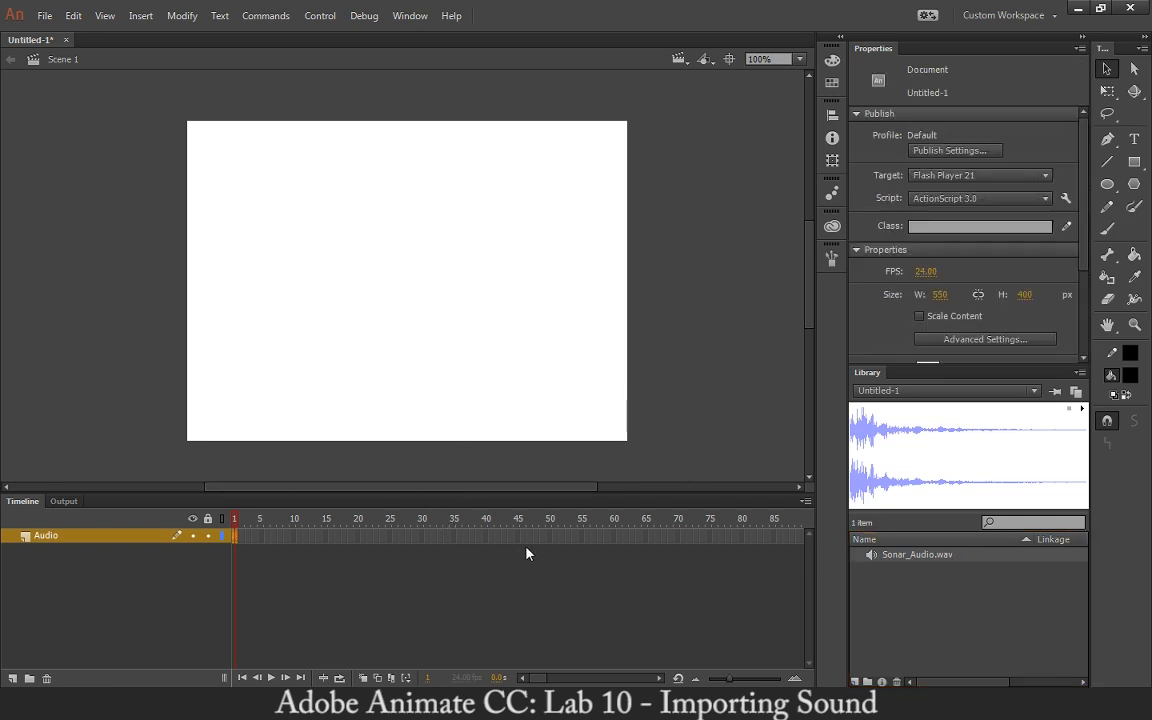
{"action": "left_click", "coordinate": [553, 537]}
{"action": "right_click", "coordinate": [555, 537]}
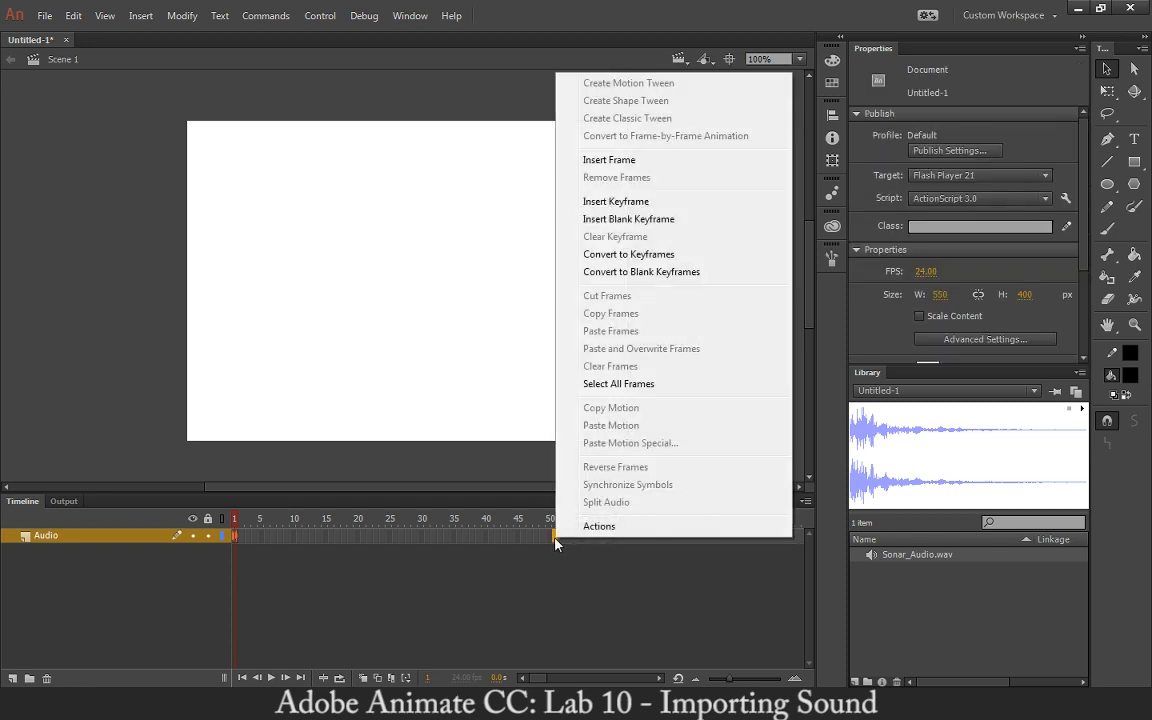
{"action": "left_click", "coordinate": [621, 166]}
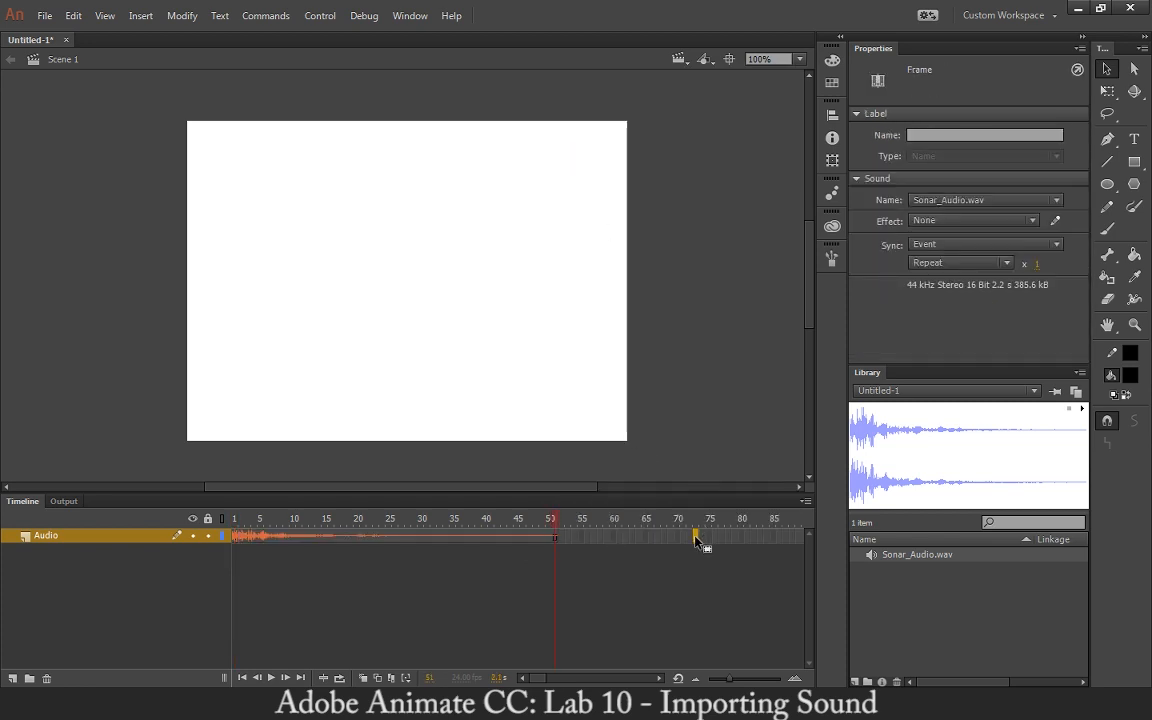
{"action": "right_click", "coordinate": [641, 543]}
{"action": "left_click", "coordinate": [694, 159]}
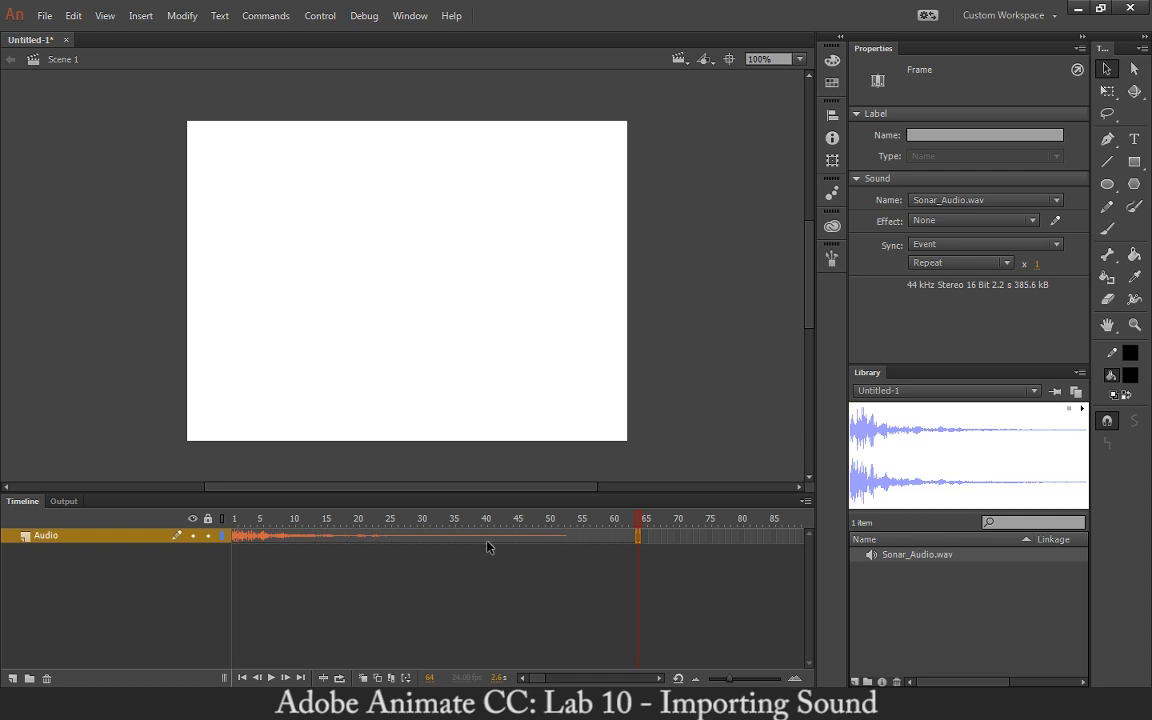
Remove the surplus frames 54 to 64 after the waveform's end in the Audio layer
{"action": "left_click", "coordinate": [573, 538]}
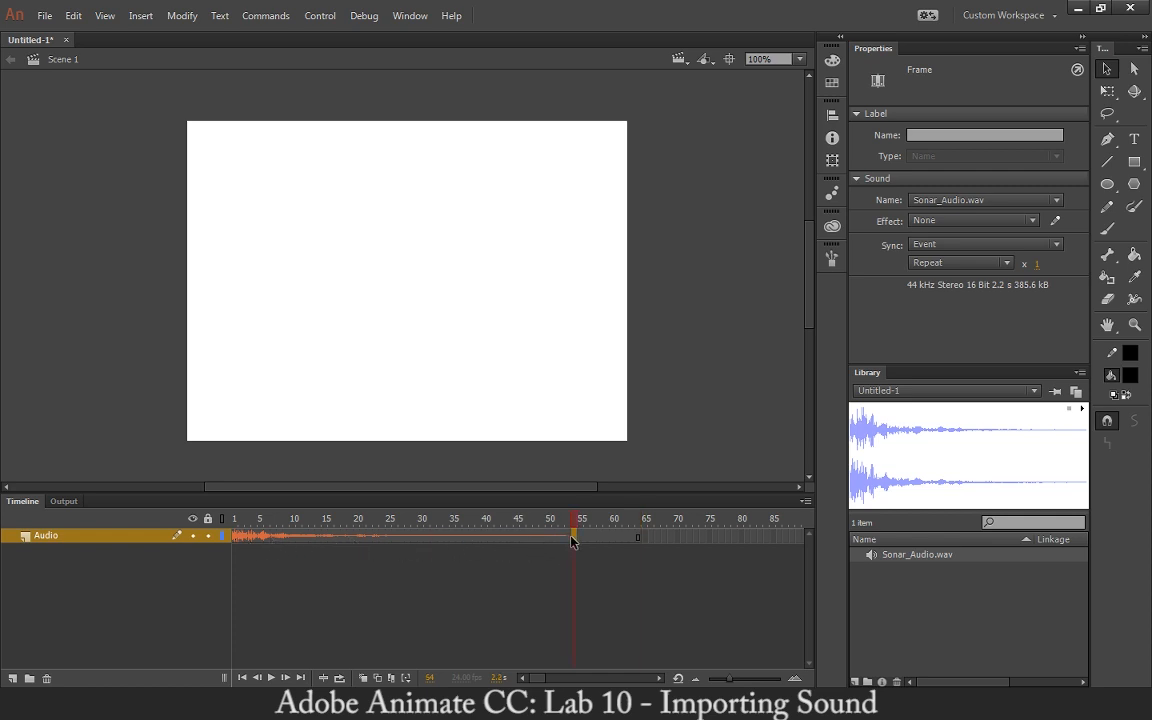
{"action": "right_click", "coordinate": [633, 537]}
{"action": "left_click", "coordinate": [669, 177]}
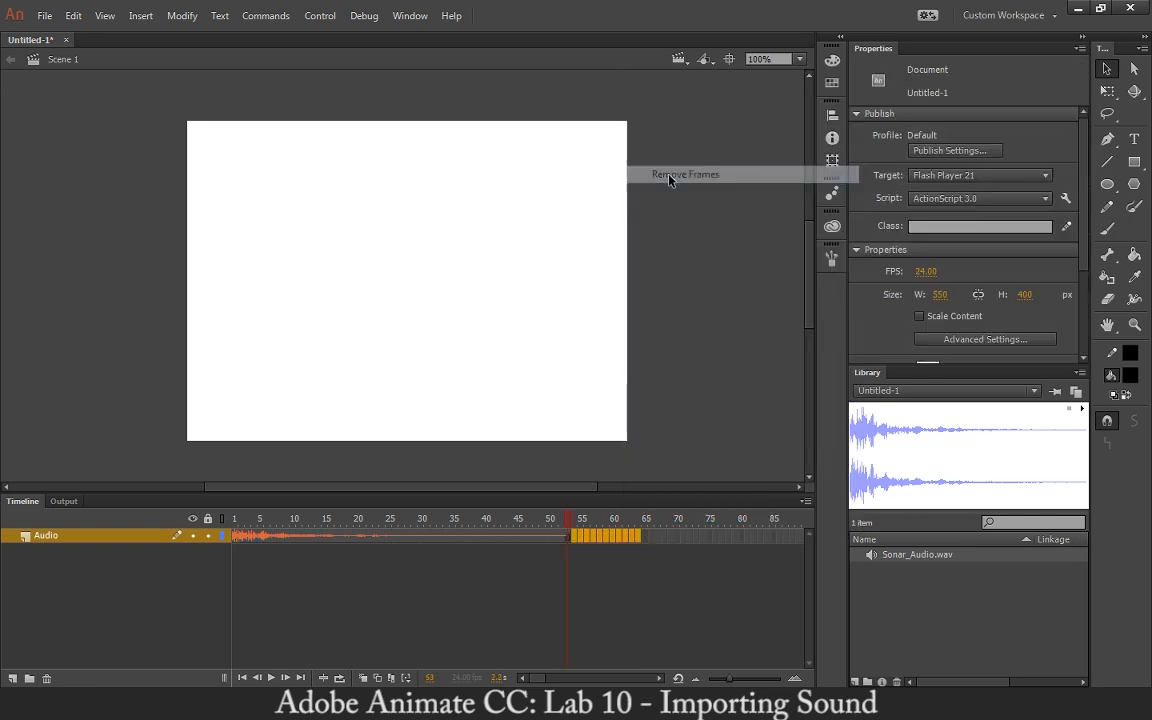
Shift the sound's frames in the Audio layer to start at frame 10 and play the timeline
{"action": "left_click_drag", "start_coordinate": [566, 537], "coordinate": [162, 520]}
{"action": "left_click", "coordinate": [238, 536]}
{"action": "left_click", "coordinate": [331, 545]}
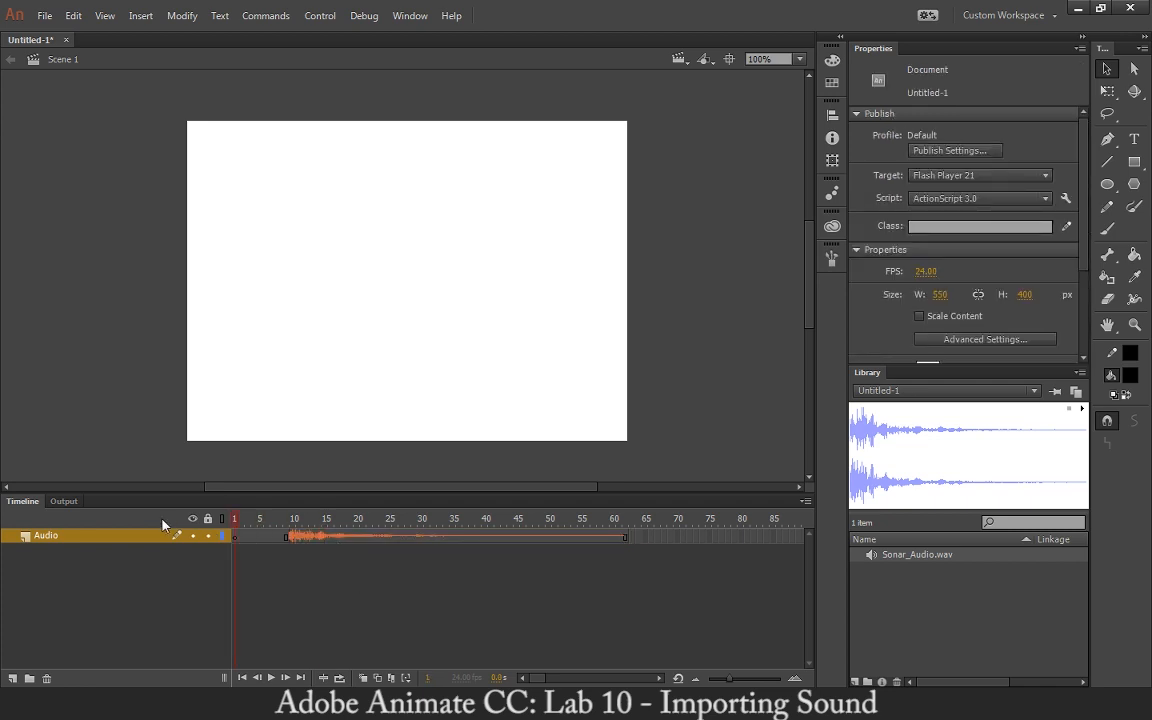
{"action": "left_click", "coordinate": [273, 679]}
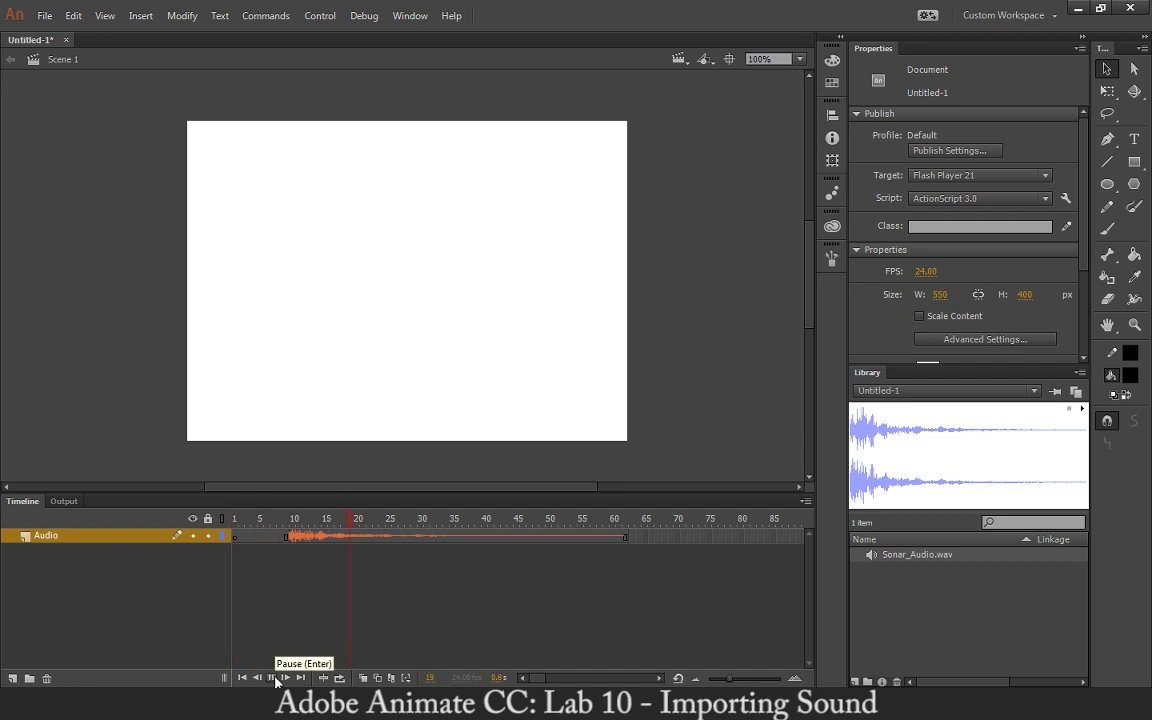
{"action": "left_click", "coordinate": [273, 679]}
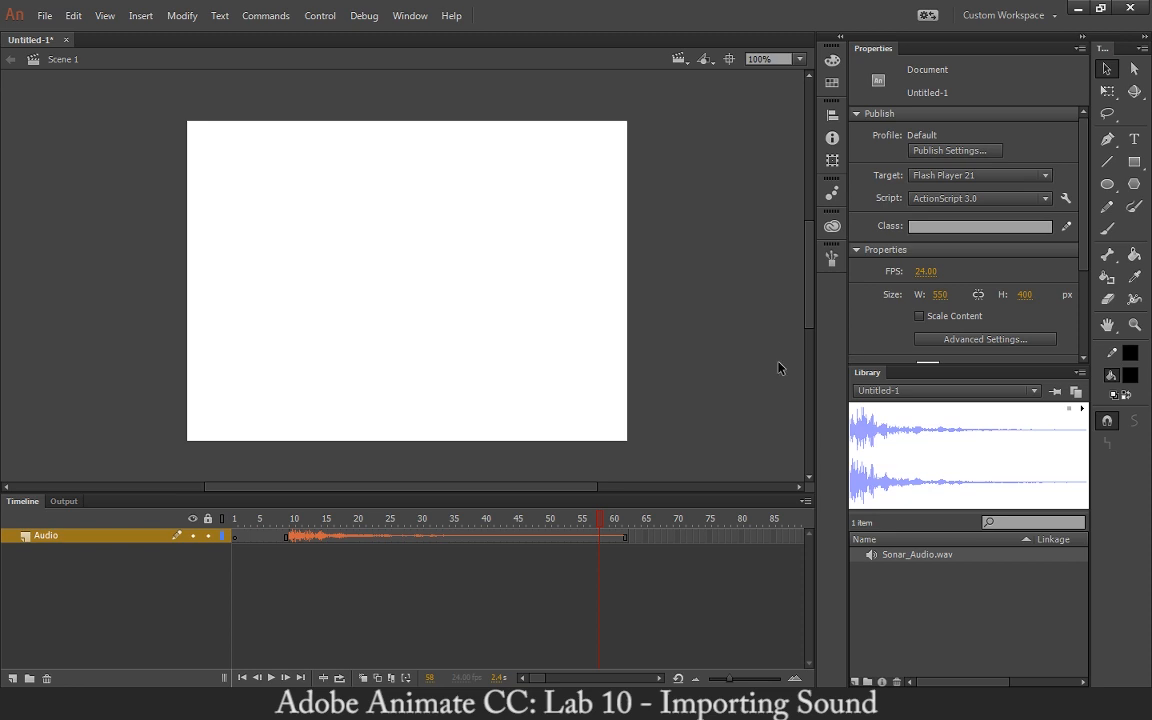
Set the sync mode of the sound in the Audio layer to Stream
{"action": "left_click", "coordinate": [330, 537]}
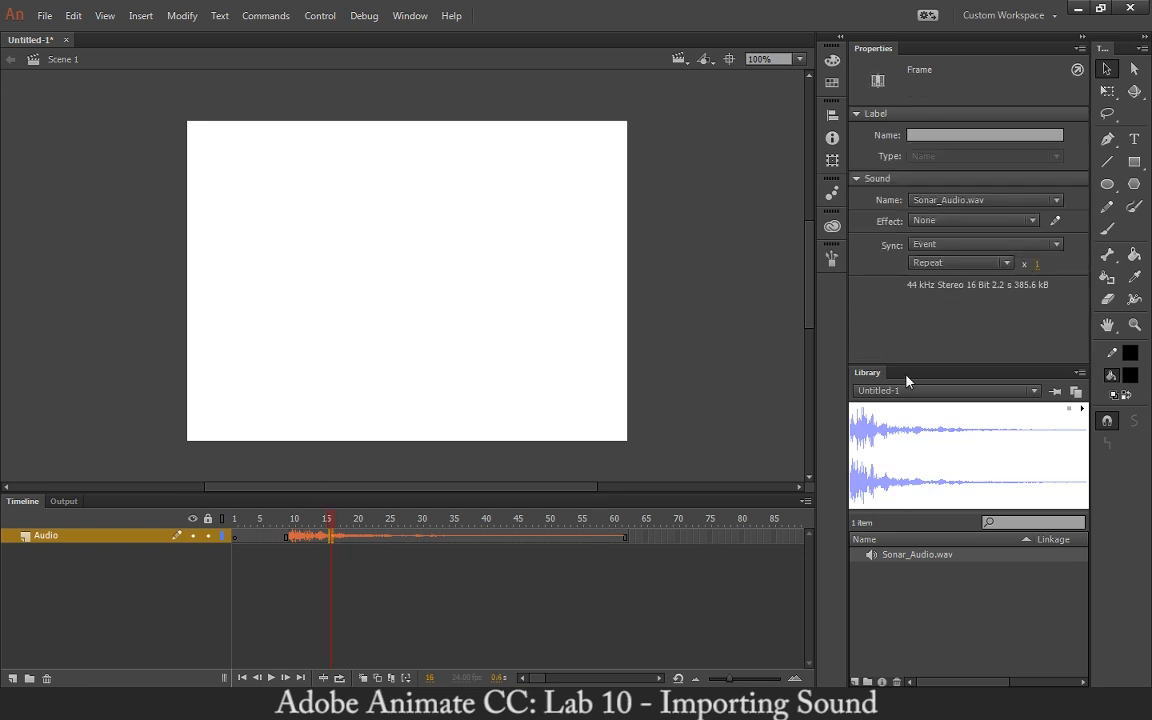
{"action": "left_click", "coordinate": [950, 246]}
{"action": "left_click", "coordinate": [955, 316]}
{"action": "left_click", "coordinate": [931, 247]}
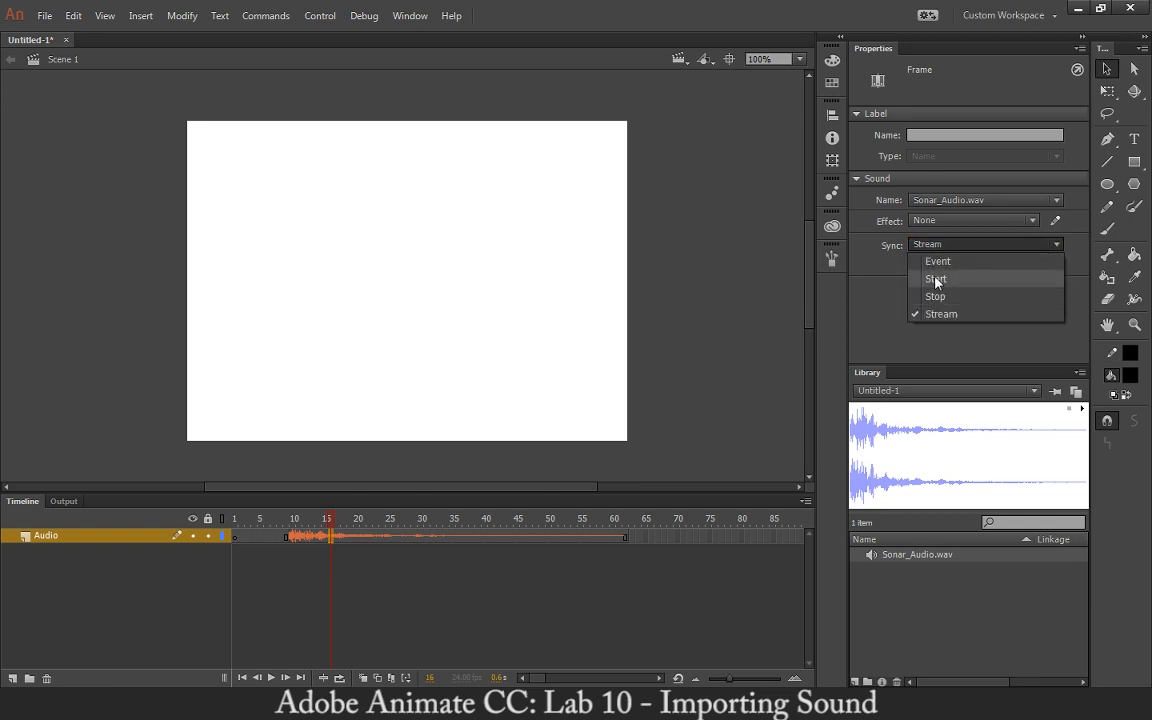
{"action": "left_click", "coordinate": [908, 316]}
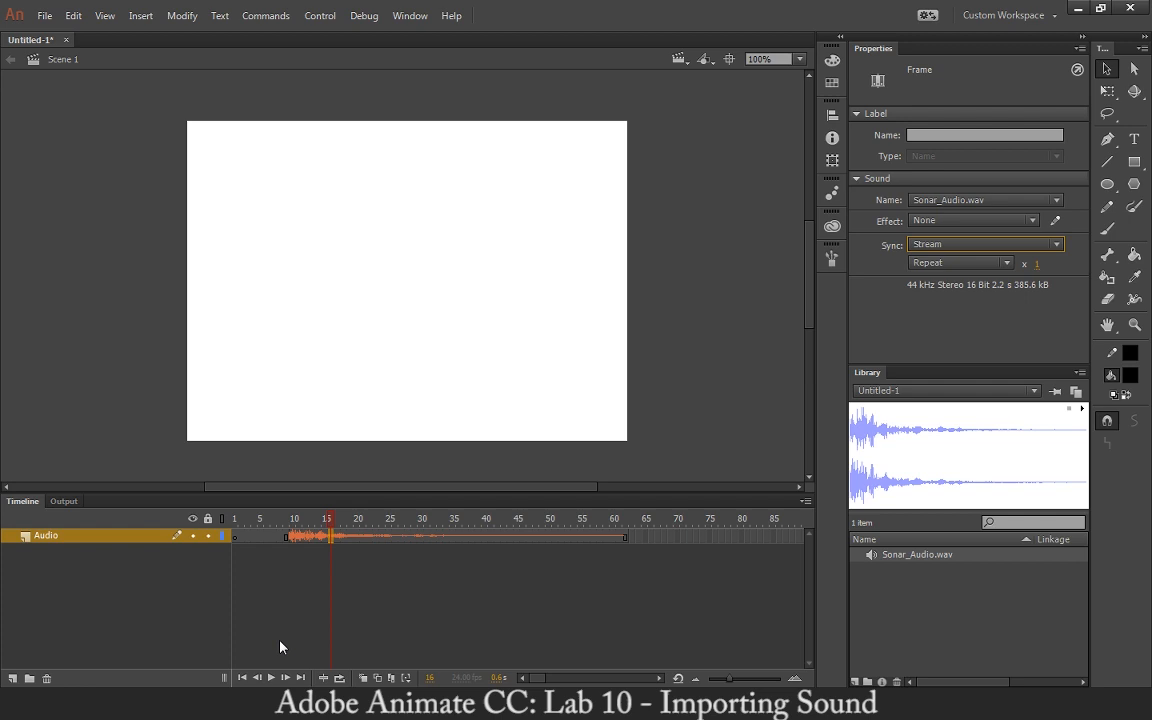
{"action": "left_click", "coordinate": [940, 244]}
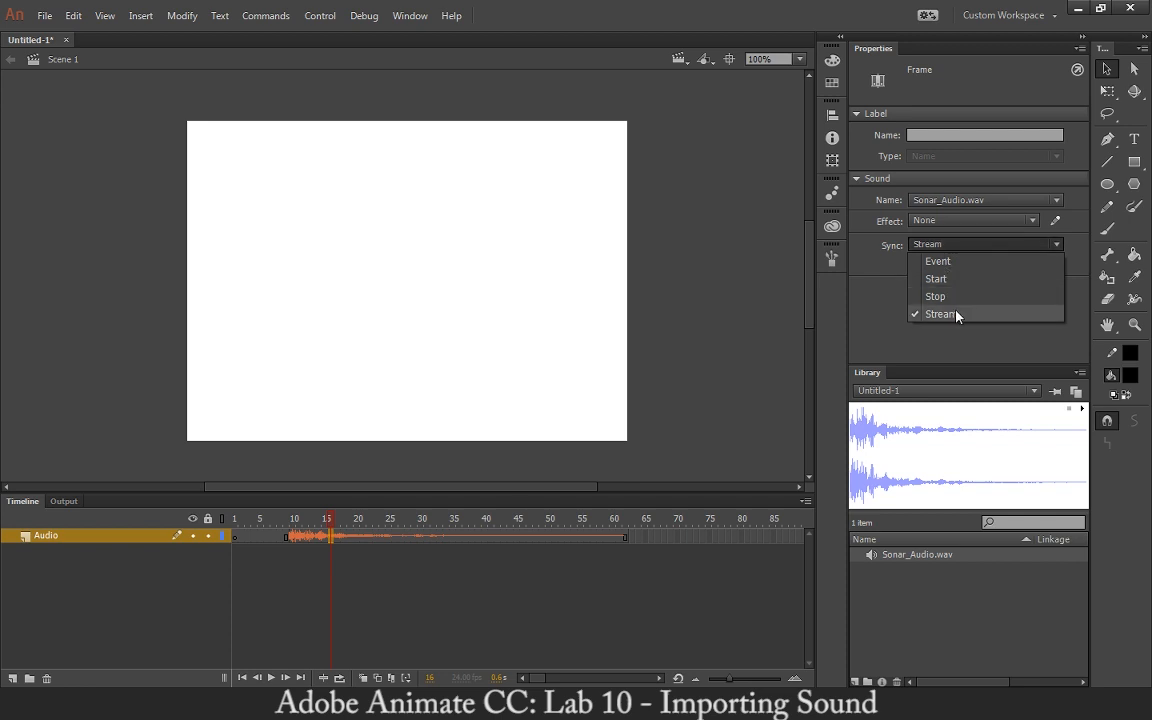
{"action": "left_click", "coordinate": [980, 244]}
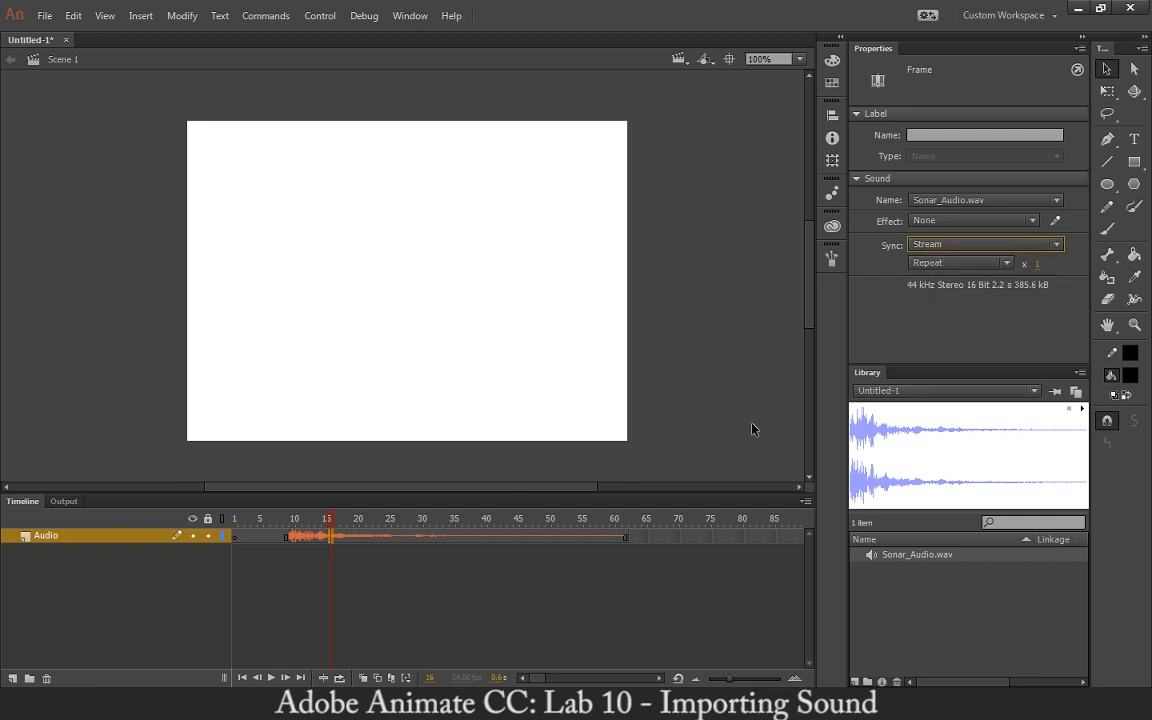
Scrub the playhead over the start of the waveform, from frame 10 to frame 14, to hear the streamed sound
{"action": "left_click_drag", "start_coordinate": [329, 518], "coordinate": [292, 528]}
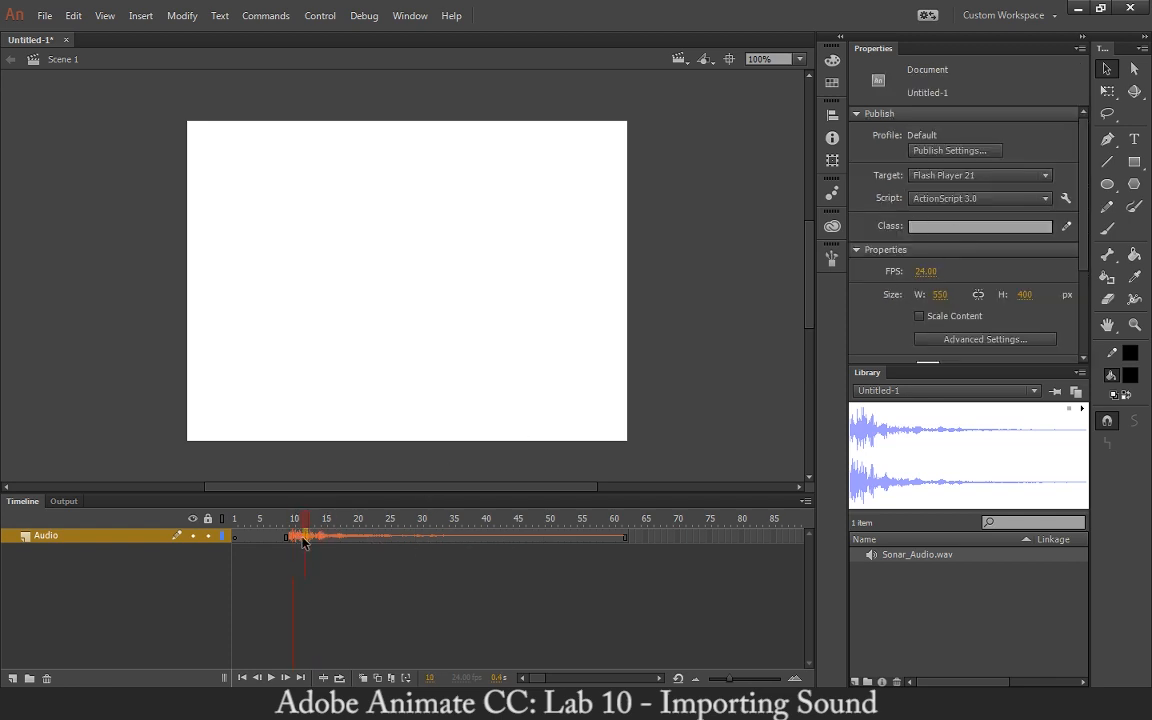
{"action": "left_click_drag", "start_coordinate": [290, 535], "coordinate": [307, 527]}
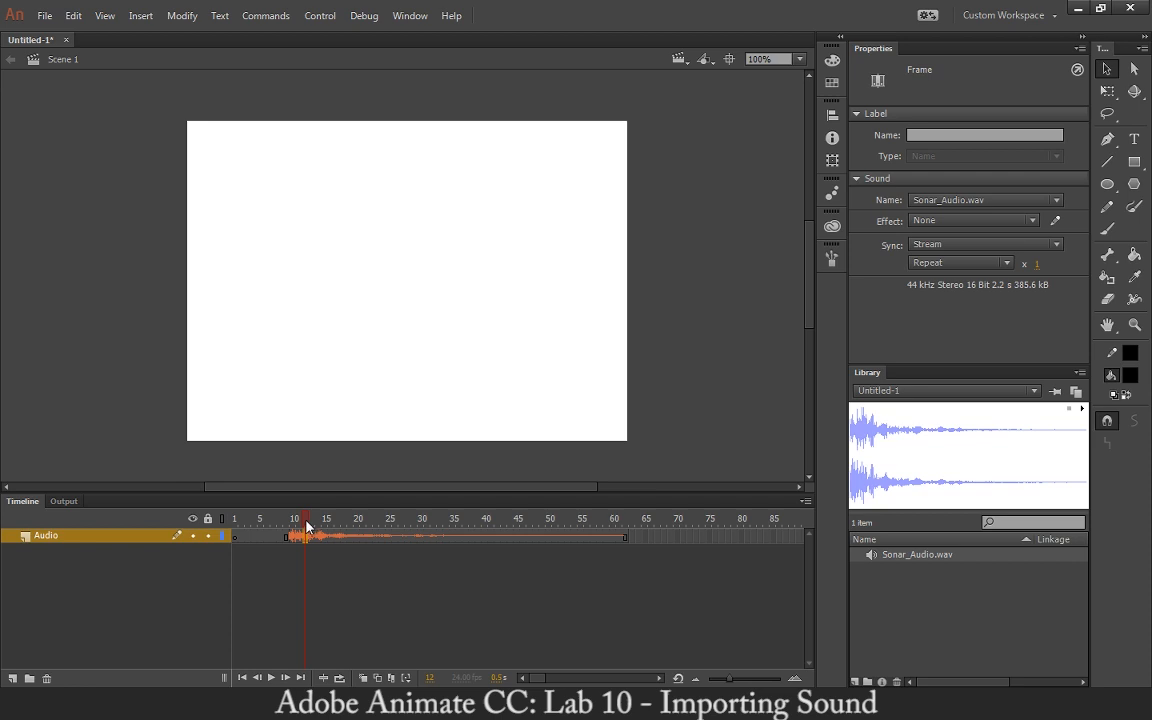
{"action": "left_click", "coordinate": [313, 524]}
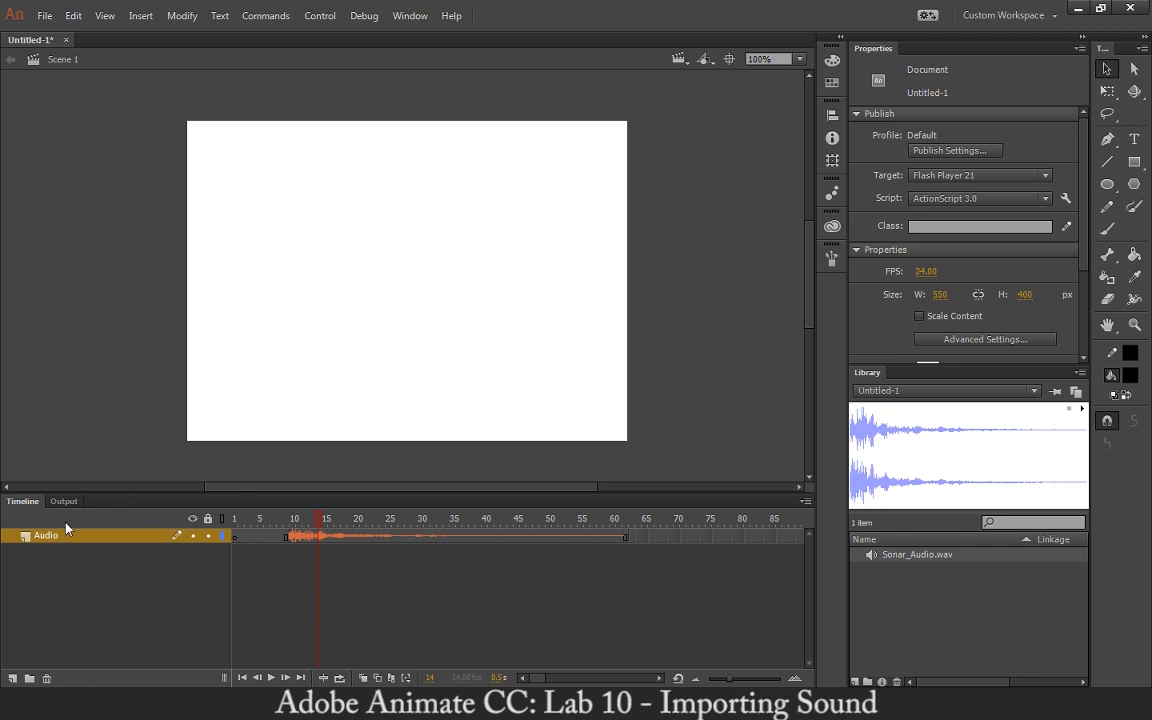
Add a new layer above the Audio layer and name it Animation
{"action": "left_click", "coordinate": [12, 678]}
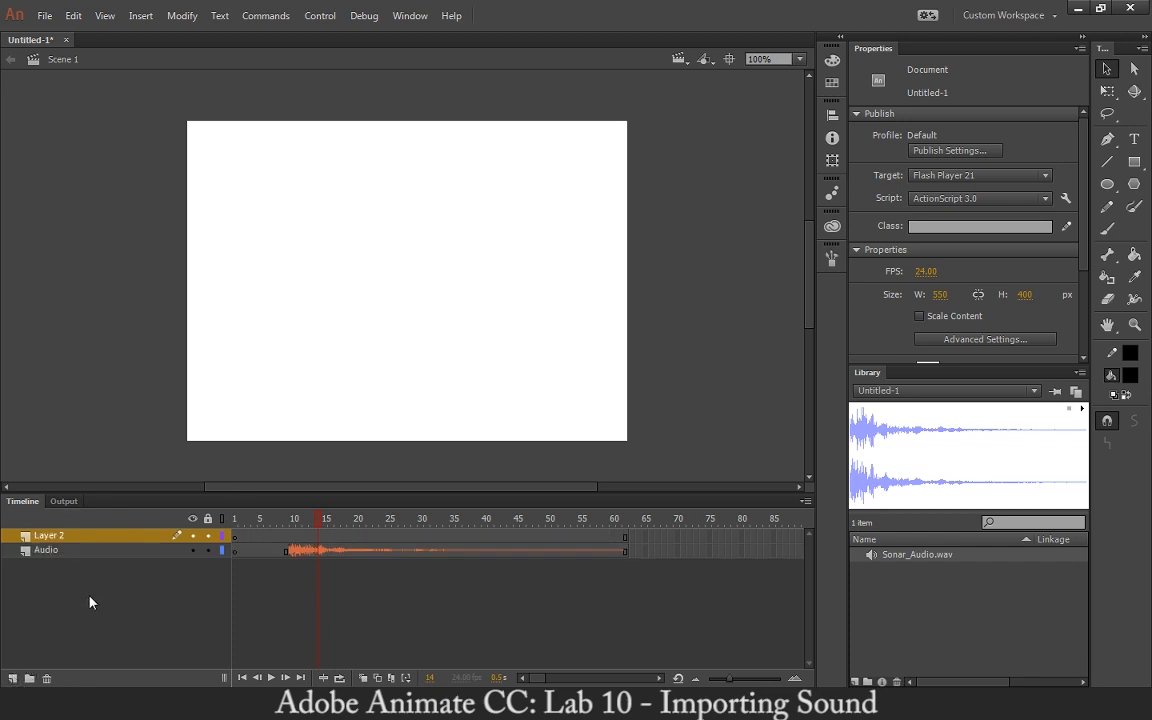
{"action": "double_click", "coordinate": [55, 539]}
{"action": "type", "text": "Animation"}
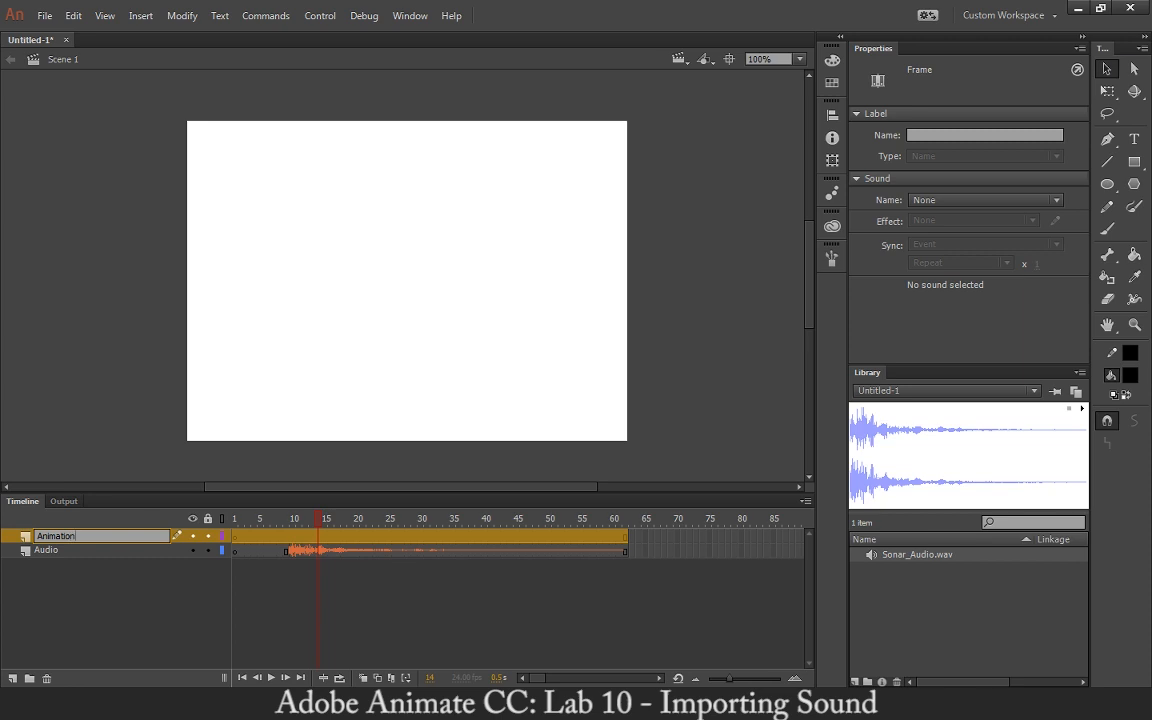
{"action": "key", "text": "Return"}
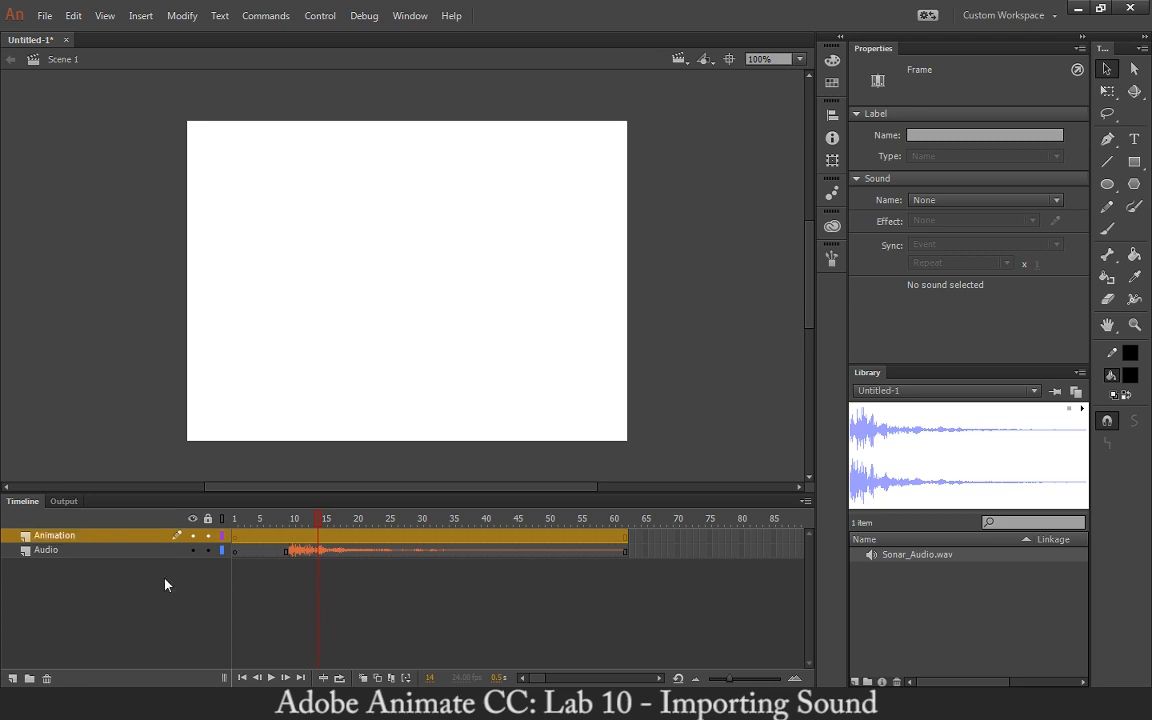
Rename the Audio layer as Sonar_Audio
{"action": "double_click", "coordinate": [42, 550]}
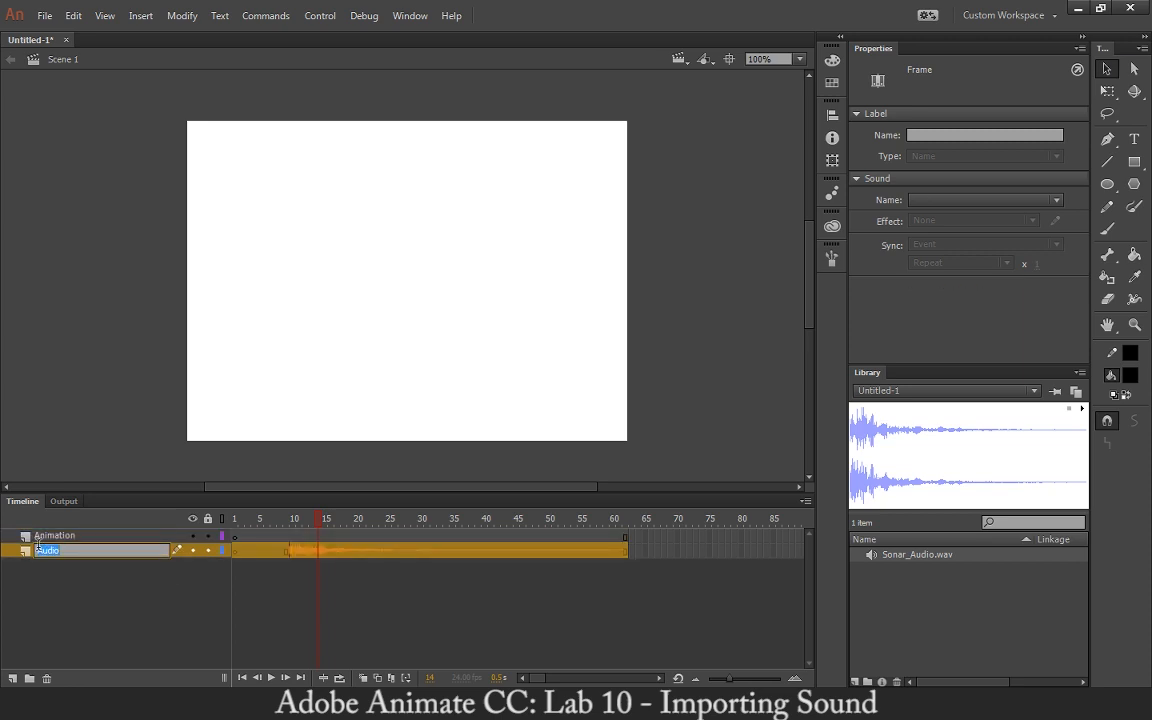
{"action": "left_click", "coordinate": [38, 550]}
{"action": "type", "text": "Sonar_"}
{"action": "key", "text": "Return"}
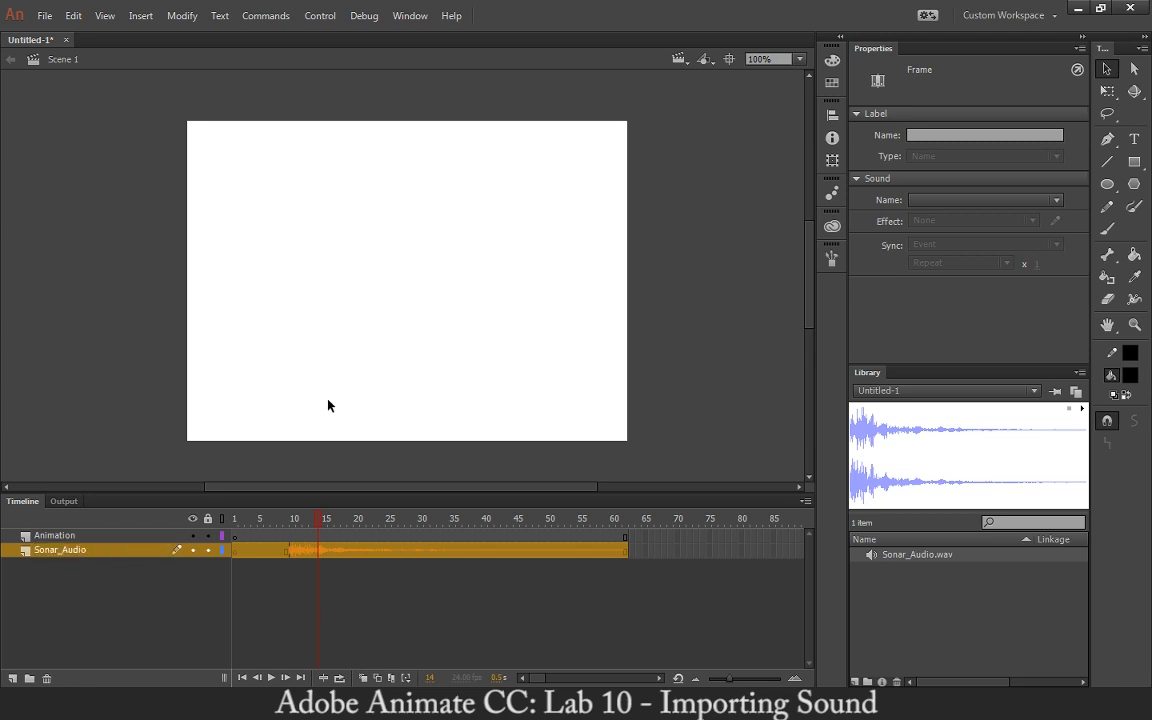
Insert a keyframe at frame 10 of the Animation layer and draw a black circle about 38.5 px wide near the stage's centre
{"action": "left_click", "coordinate": [591, 372]}
{"action": "left_click", "coordinate": [100, 536]}
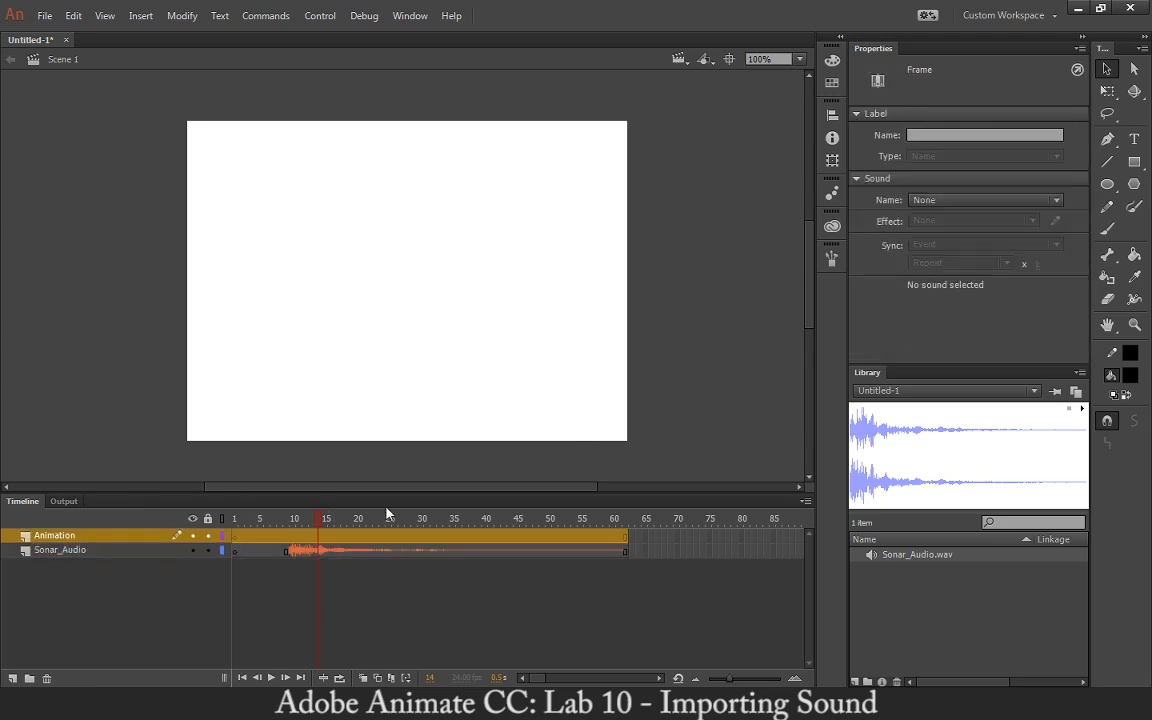
{"action": "left_click", "coordinate": [293, 537]}
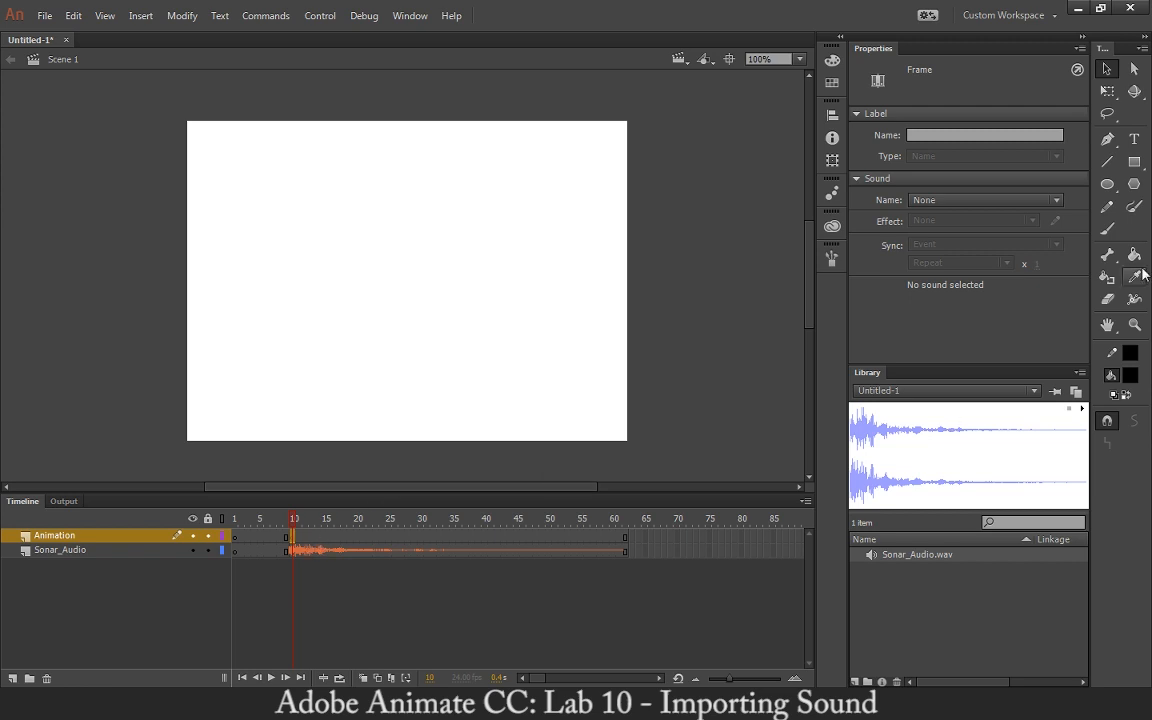
{"action": "left_click", "coordinate": [1107, 184]}
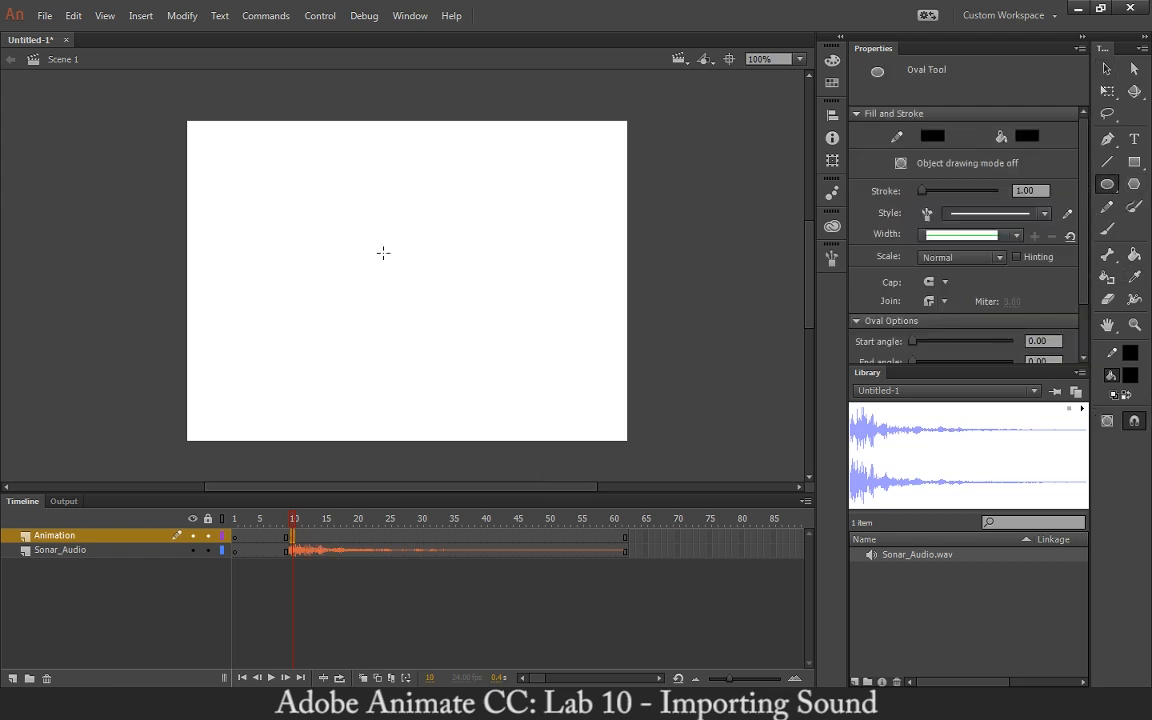
{"action": "left_click_drag", "start_coordinate": [381, 252], "coordinate": [425, 296]}
{"action": "key", "text": "v"}
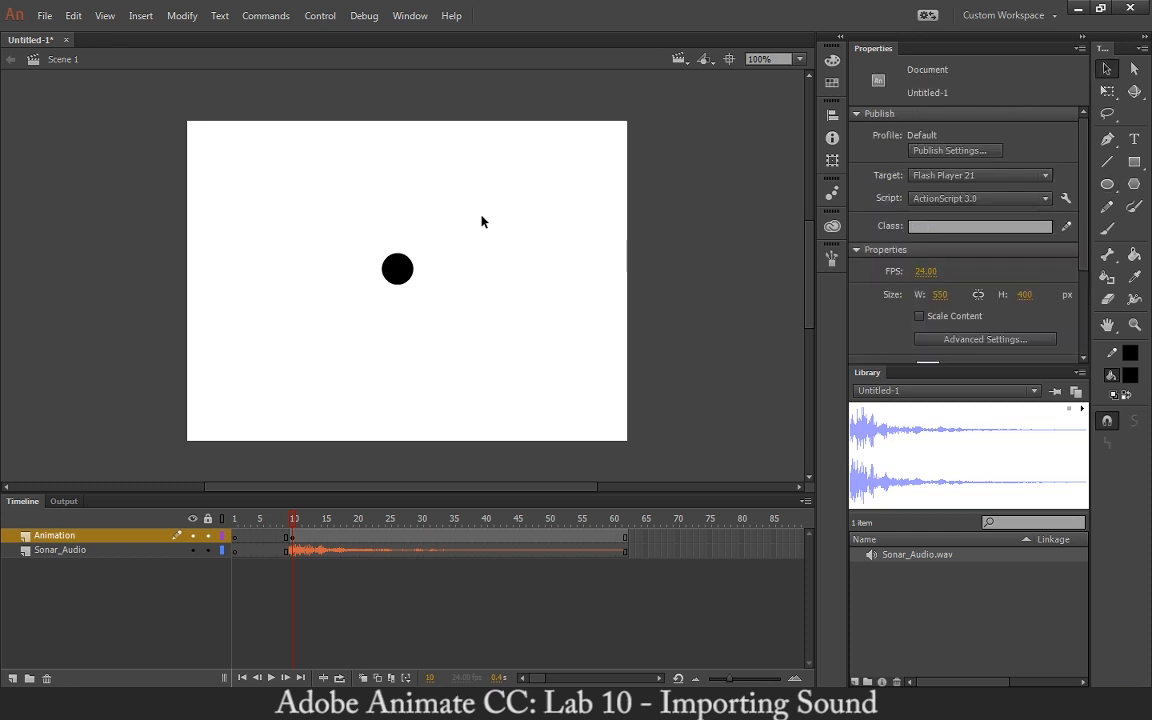
Delete the circle's fill and centre the remaining outline on the stage horizontally and vertically
{"action": "left_click", "coordinate": [402, 276]}
{"action": "key", "text": "Delete"}
{"action": "left_click", "coordinate": [412, 268]}
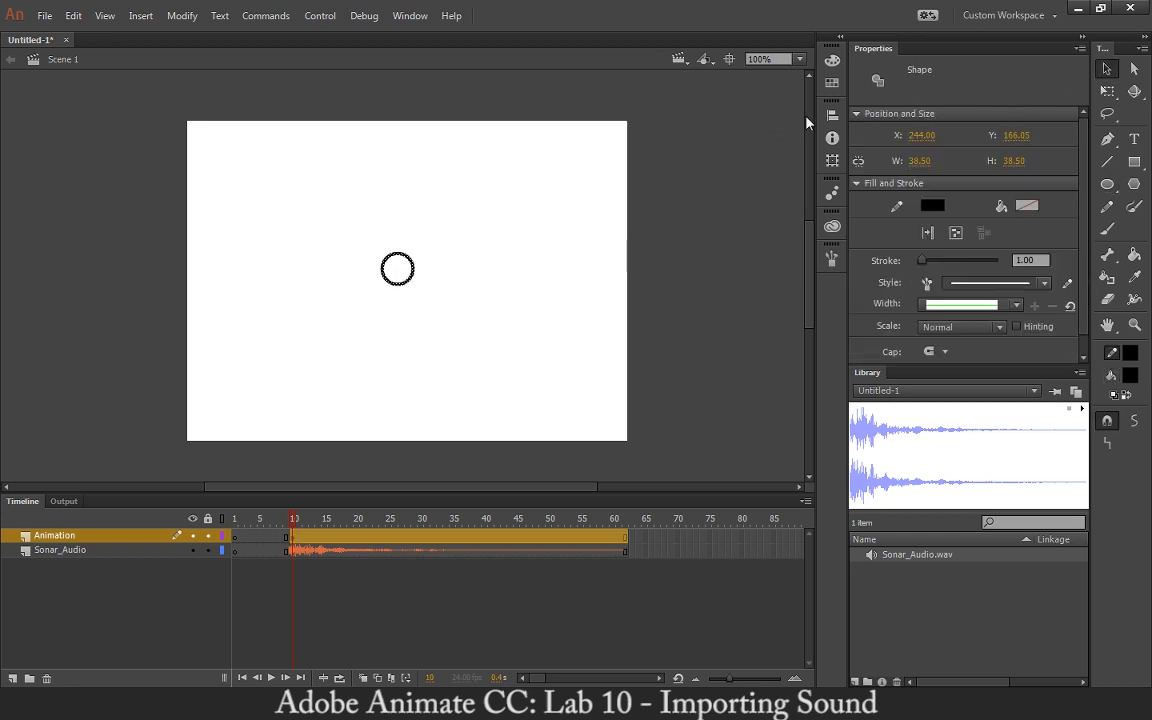
{"action": "left_click", "coordinate": [832, 115]}
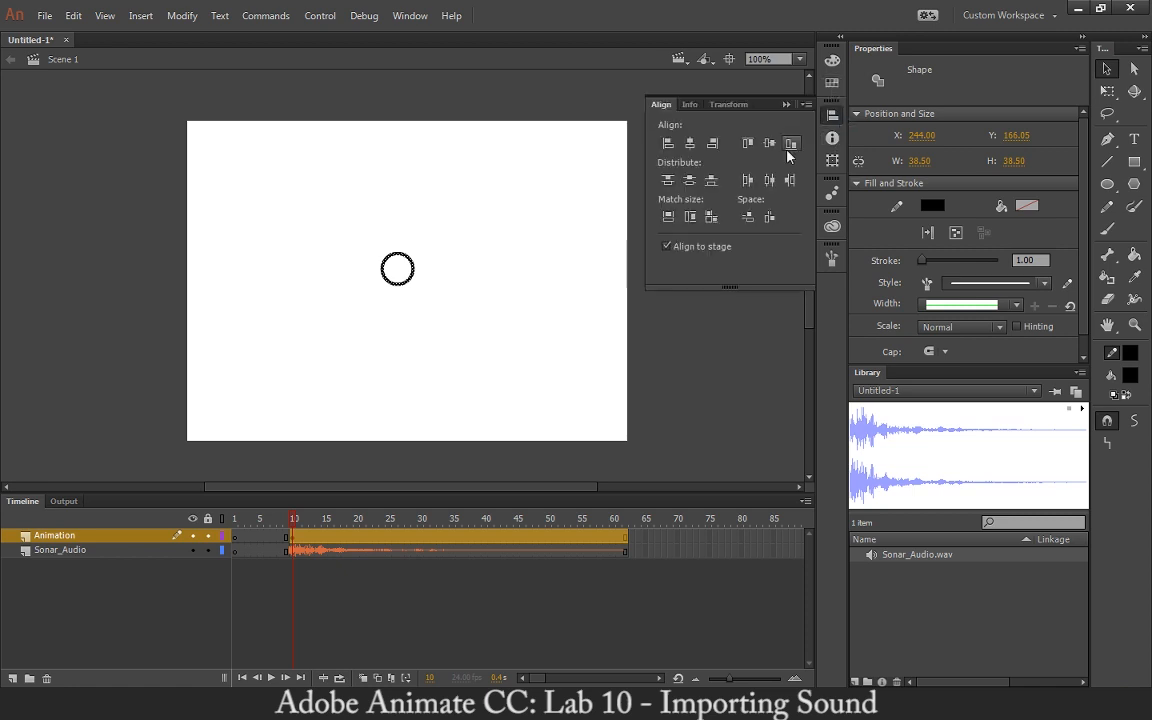
{"action": "left_click", "coordinate": [690, 143]}
{"action": "left_click", "coordinate": [789, 147]}
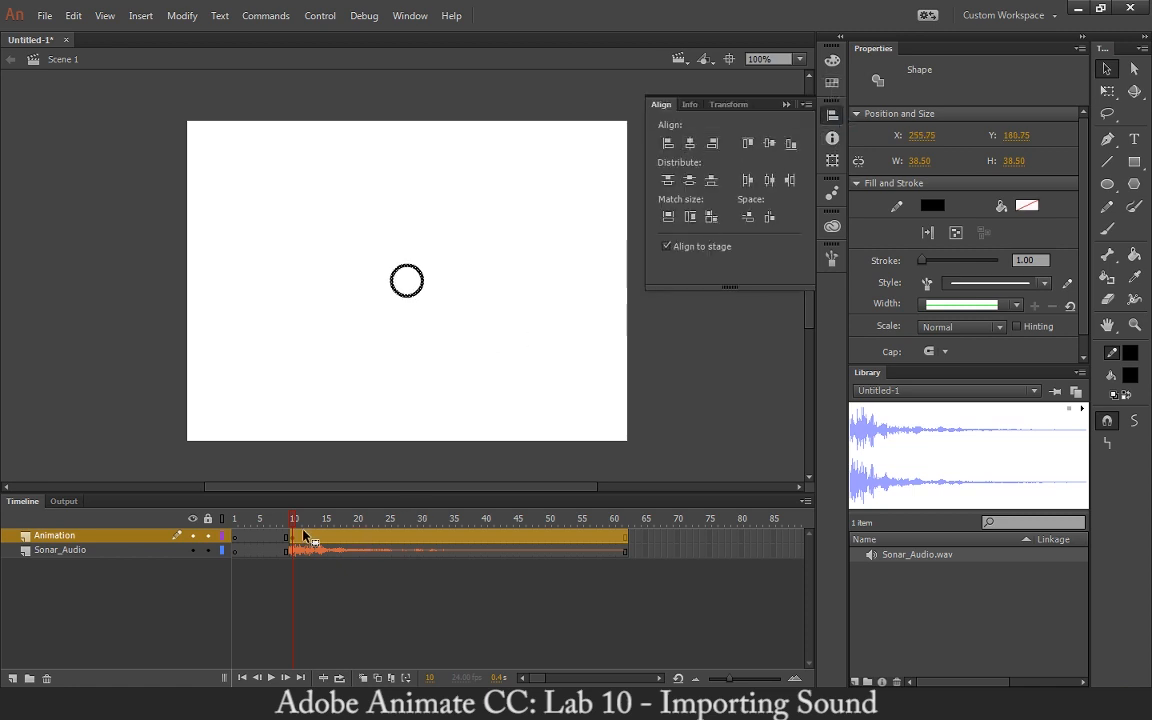
Add single-frame keyframes from frame 11 to 15 in the Animation layer, enlarging the circle from its centre to about 147 px
{"action": "left_click", "coordinate": [321, 511]}
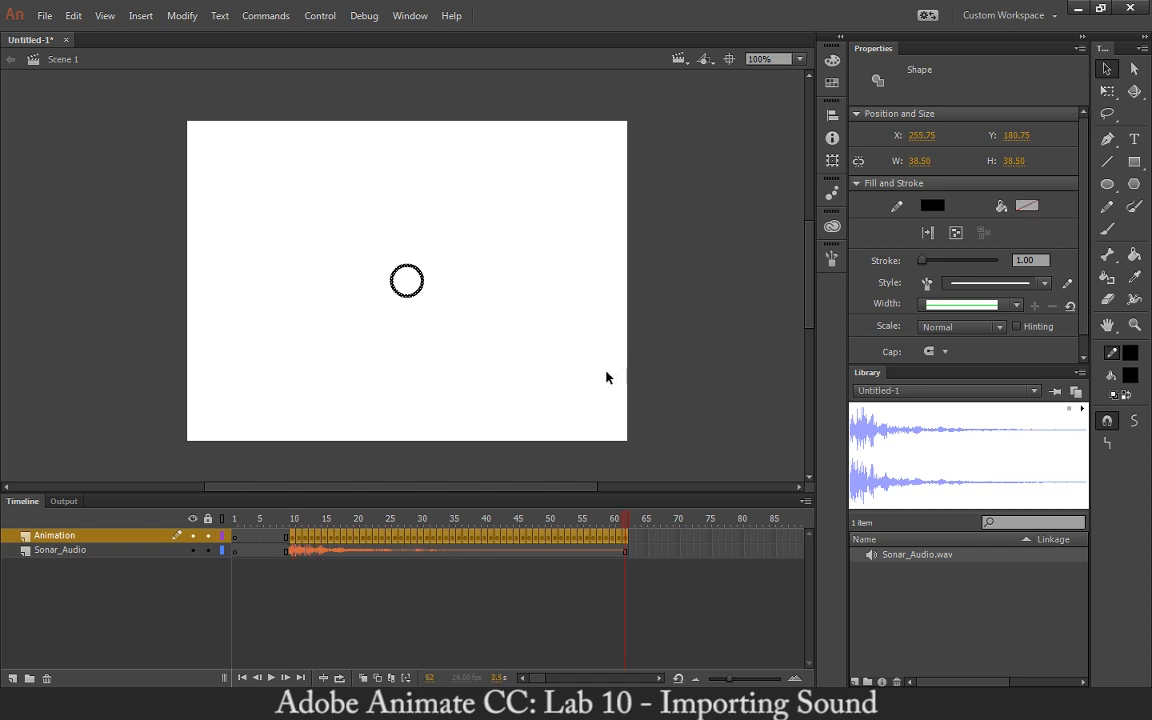
{"action": "left_click", "coordinate": [300, 537]}
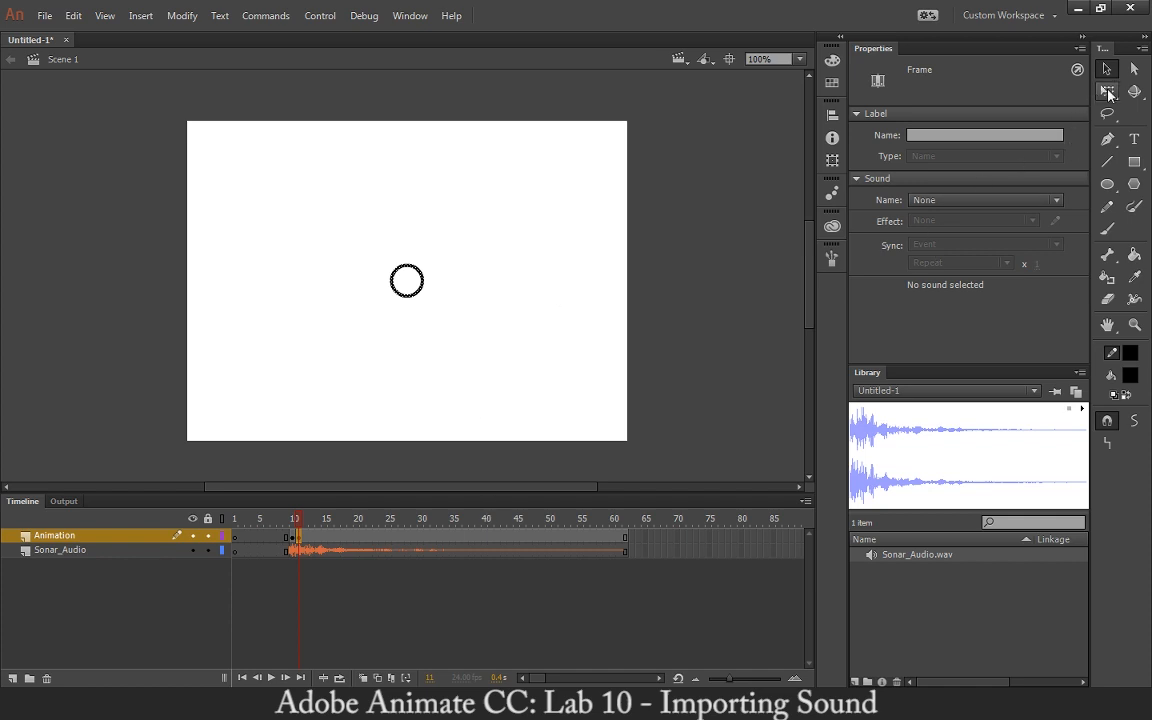
{"action": "left_click", "coordinate": [1108, 91]}
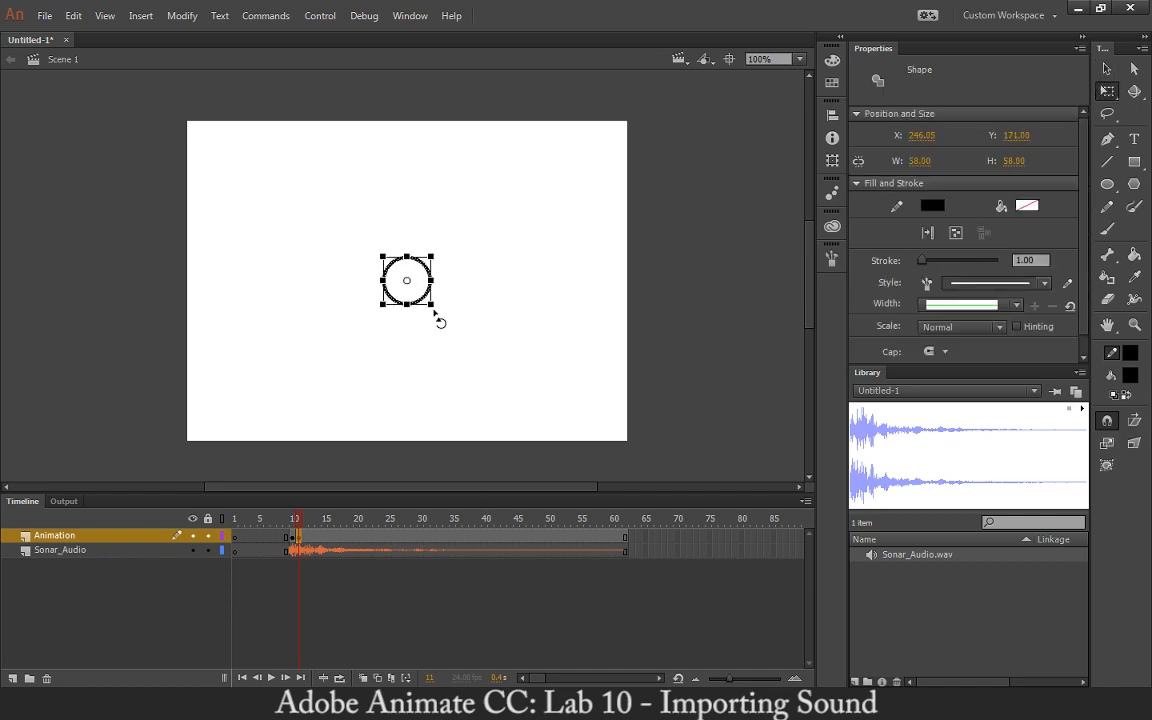
{"action": "key", "text": "F6"}
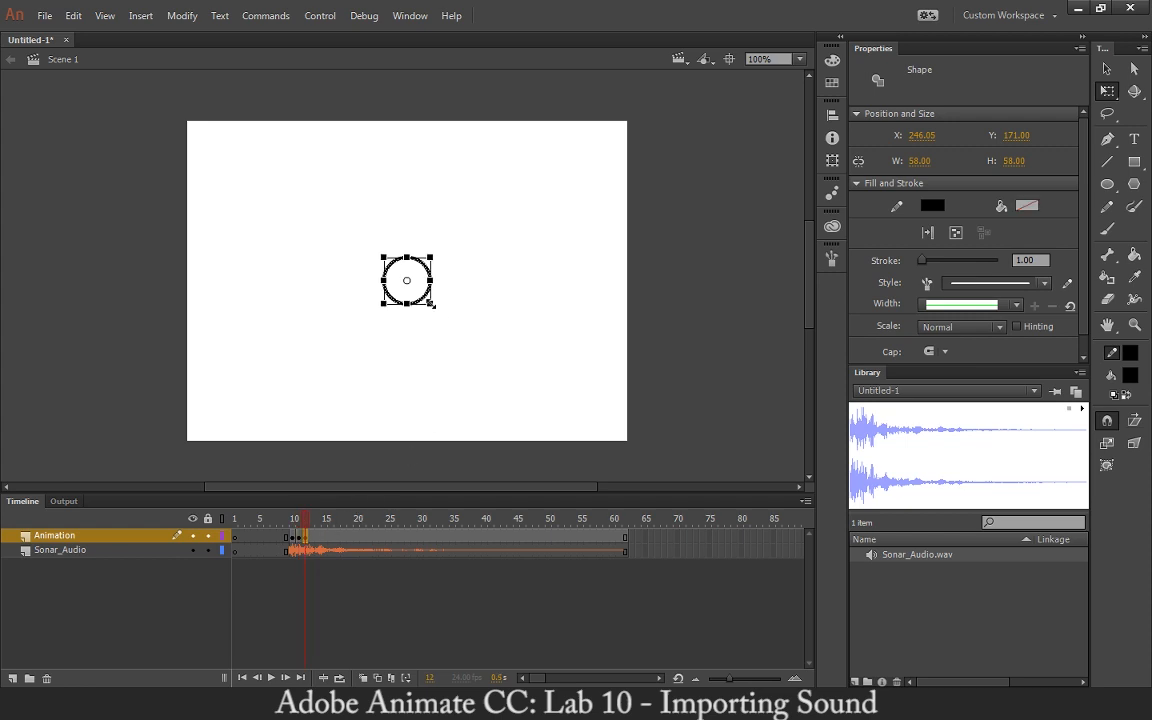
{"action": "left_click_drag", "start_coordinate": [430, 303], "coordinate": [466, 348]}
{"action": "key", "text": "F6"}
{"action": "key", "text": "F6"}
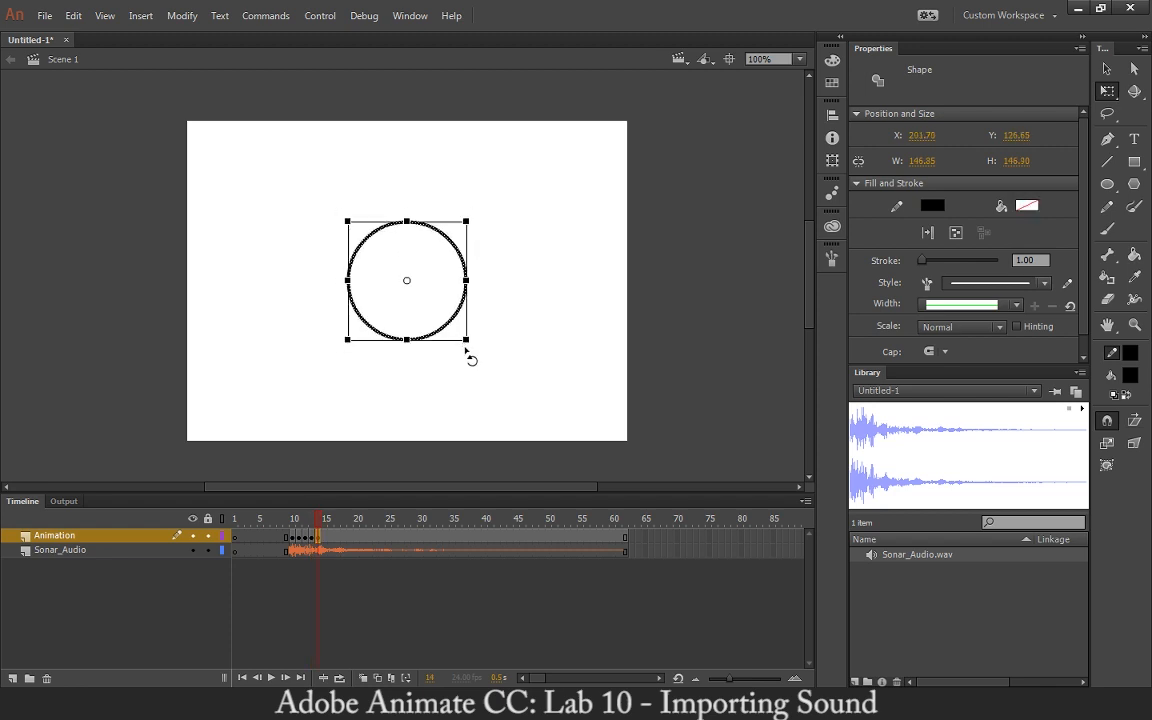
{"action": "key", "text": "F6"}
{"action": "key", "text": "F6"}
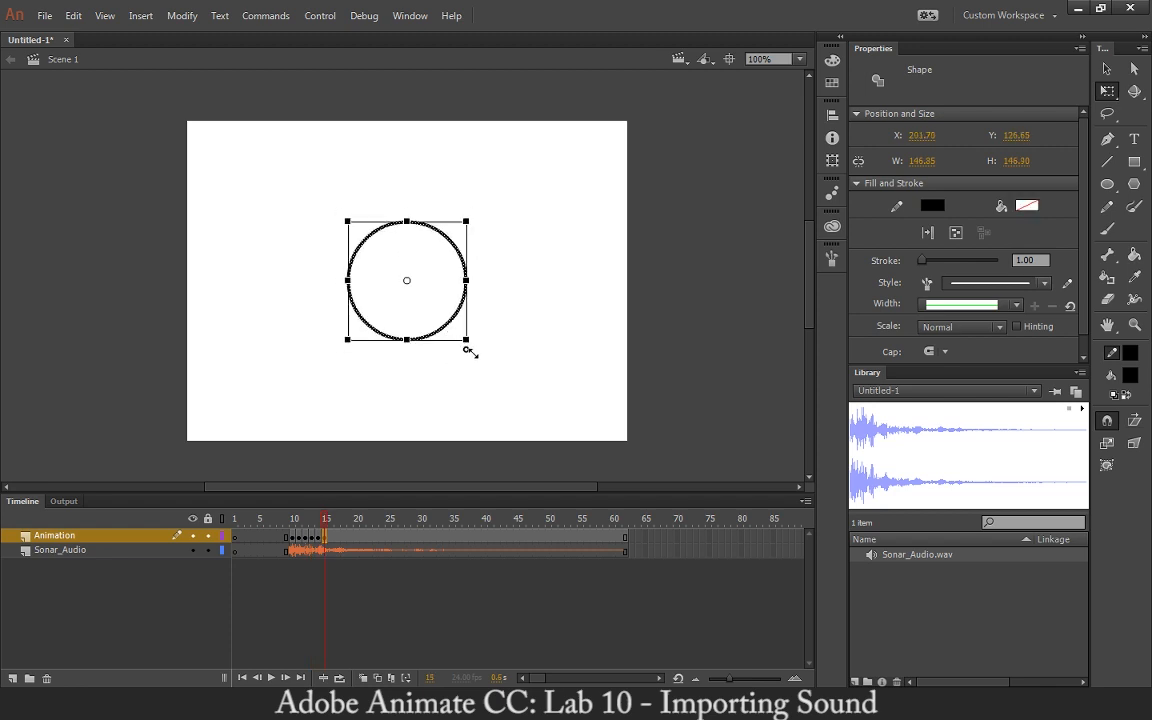
Continue the keyframes to frame 20 in the Animation layer, enlarging the circle to about 212 px and up to about 298 px
{"action": "left_click_drag", "start_coordinate": [466, 340], "coordinate": [491, 366]}
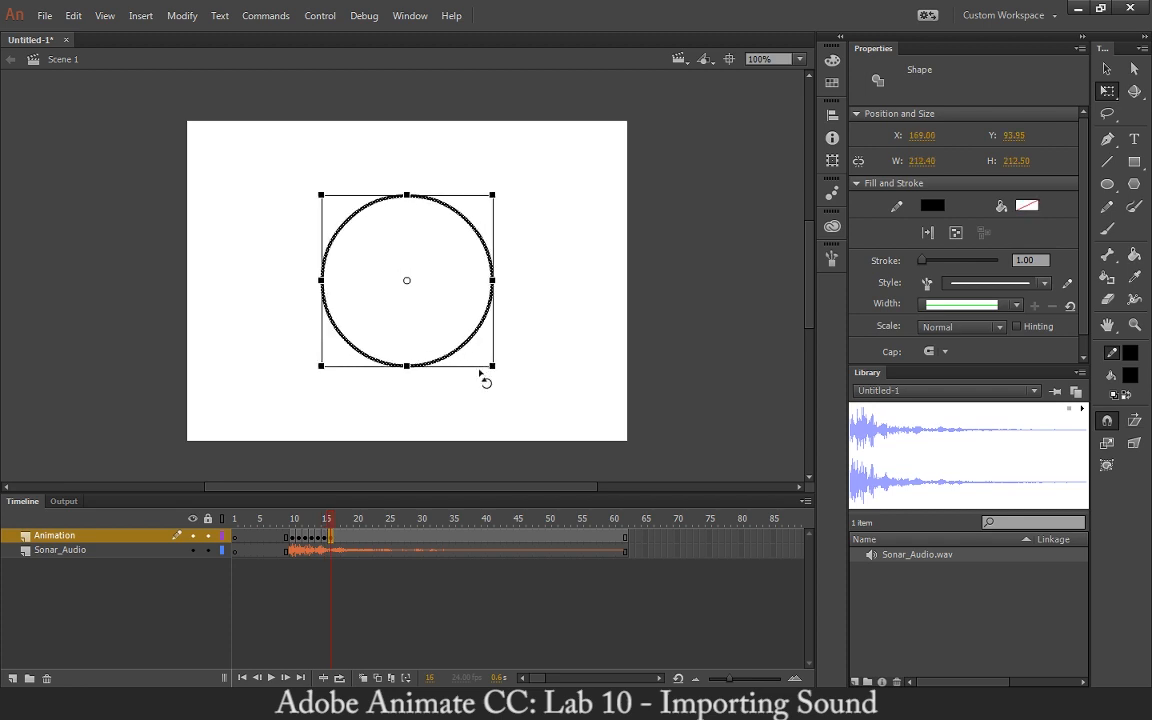
{"action": "key", "text": "F6"}
{"action": "left_click_drag", "start_coordinate": [492, 366], "coordinate": [525, 401]}
{"action": "key", "text": "F6"}
{"action": "key", "text": "F6"}
{"action": "key", "text": "F6"}
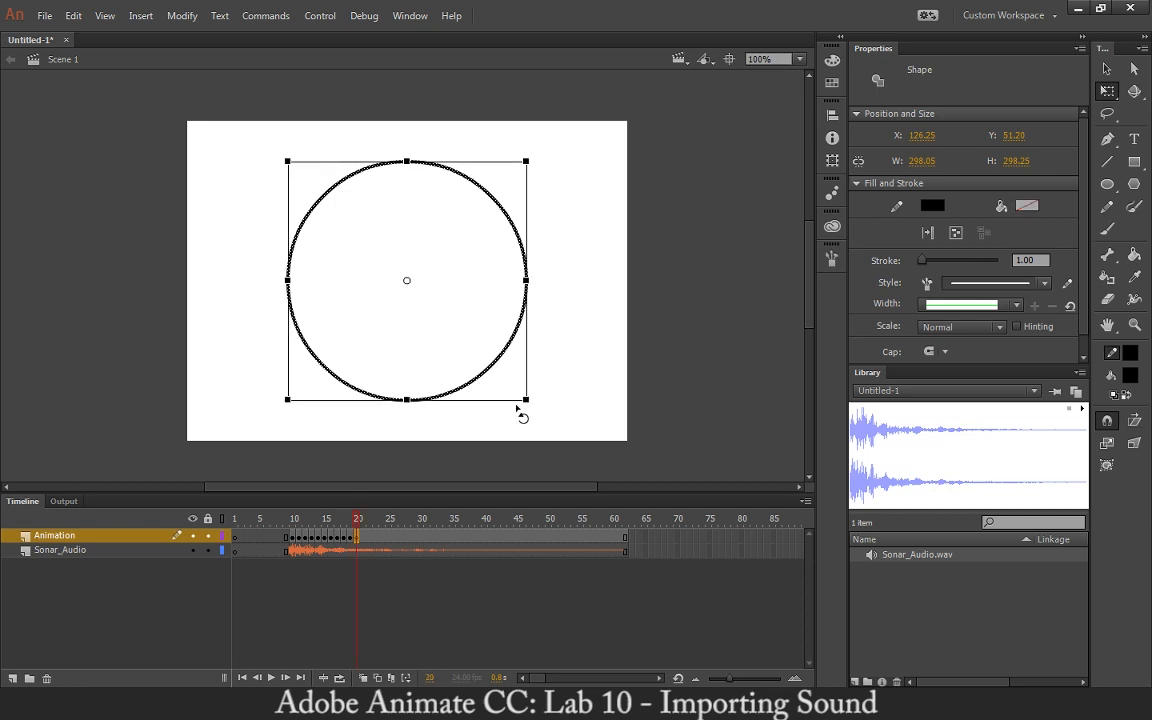
Add keyframes through frame 24 in the Animation layer, scaling the circle up to about 360 px and about 444 px
{"action": "left_click_drag", "start_coordinate": [527, 404], "coordinate": [553, 429]}
{"action": "key", "text": "F6"}
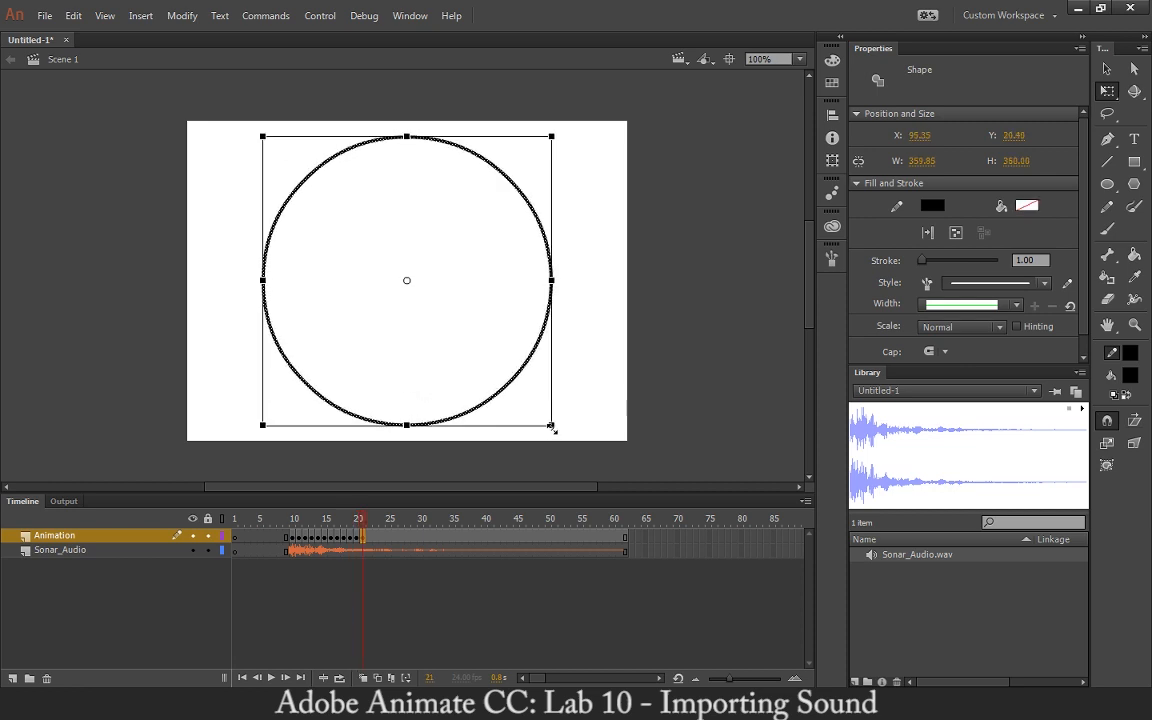
{"action": "key", "text": "F6"}
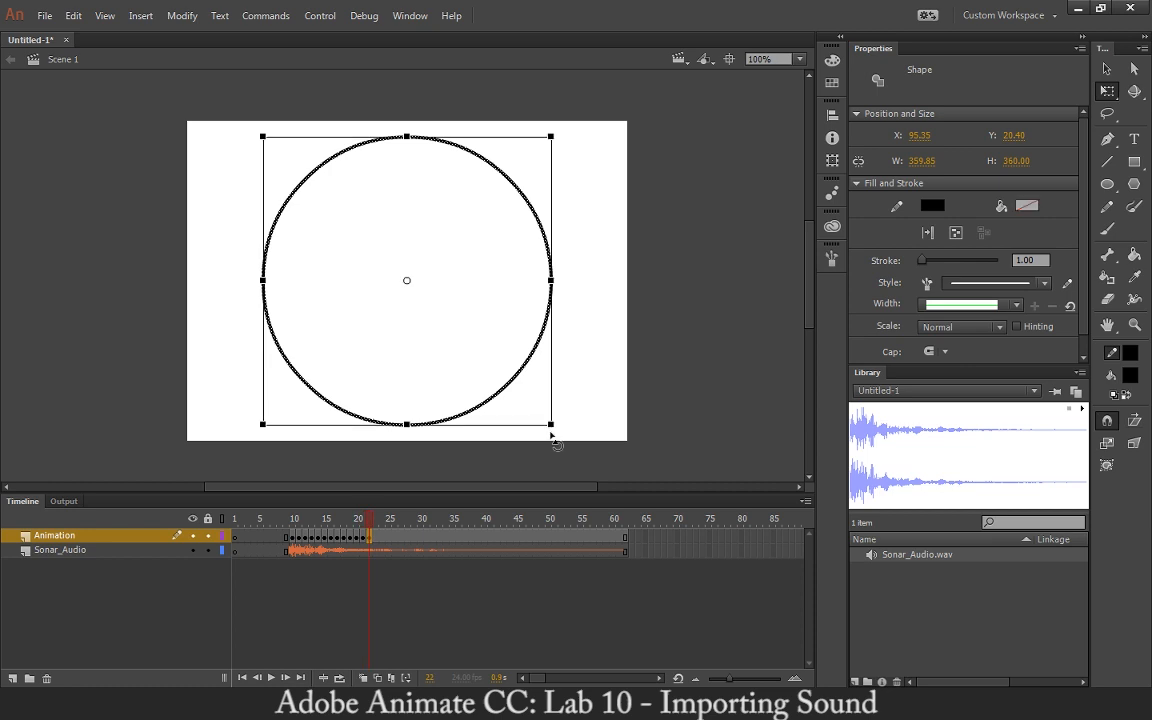
{"action": "key", "text": "F6"}
{"action": "left_click_drag", "start_coordinate": [552, 426], "coordinate": [585, 458]}
{"action": "key", "text": "F6"}
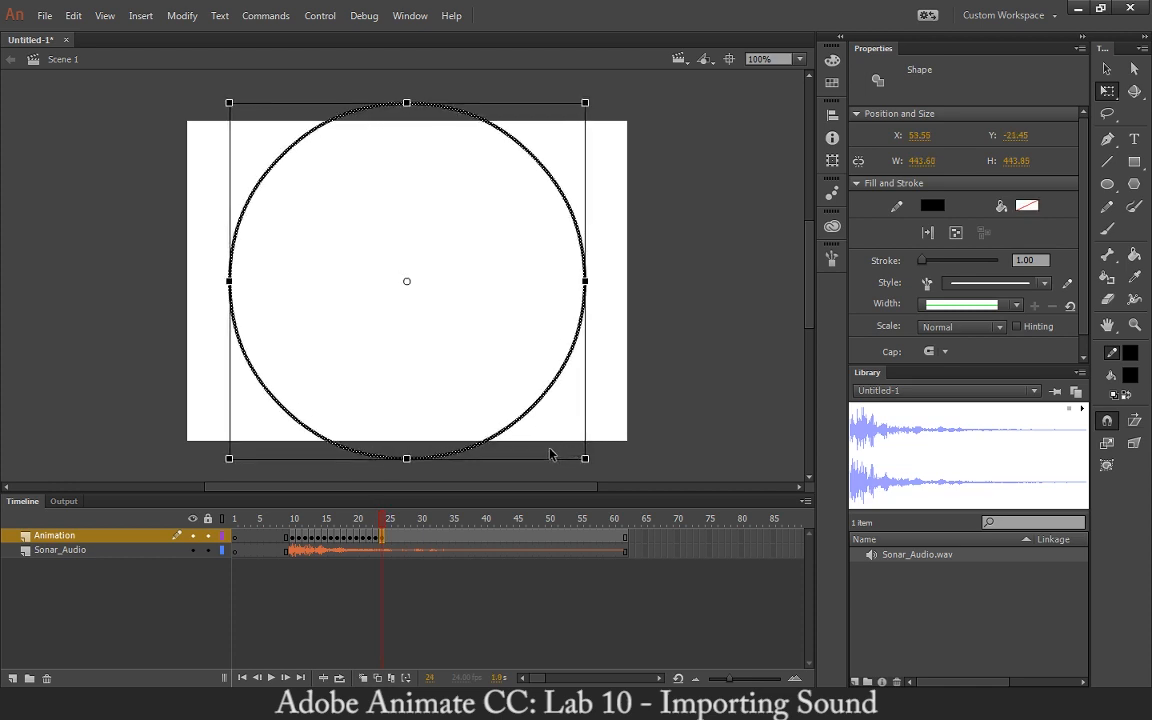
Extend the keyframes to frame 28 in the Animation layer, growing the circle past the stage edges to about 523 px and about 607 px
{"action": "key", "text": "F6"}
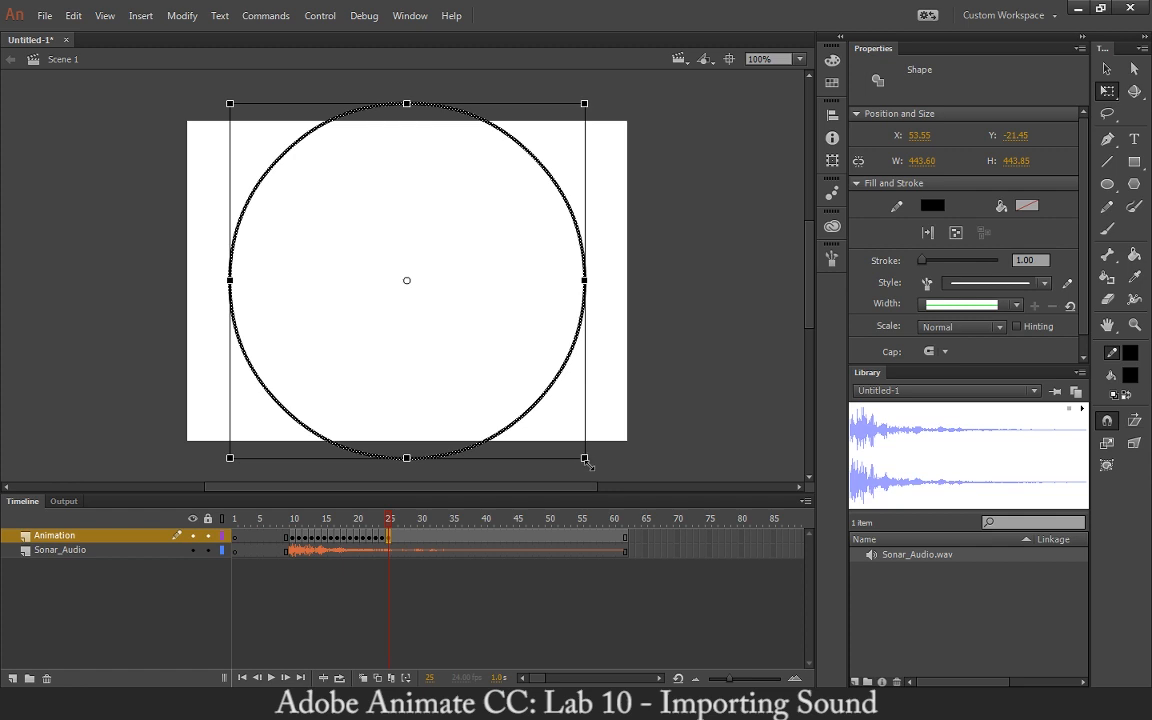
{"action": "left_click_drag", "start_coordinate": [585, 458], "coordinate": [621, 494]}
{"action": "key", "text": "F6"}
{"action": "key", "text": "F6"}
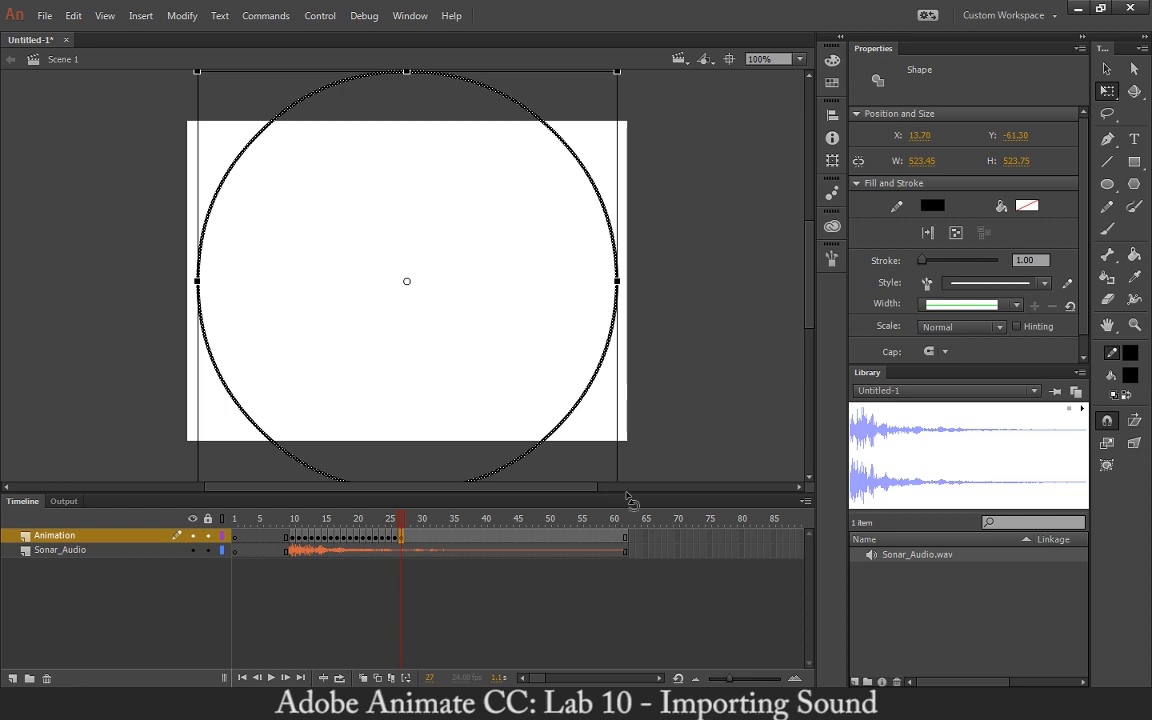
{"action": "key", "text": "ctrl+minus"}
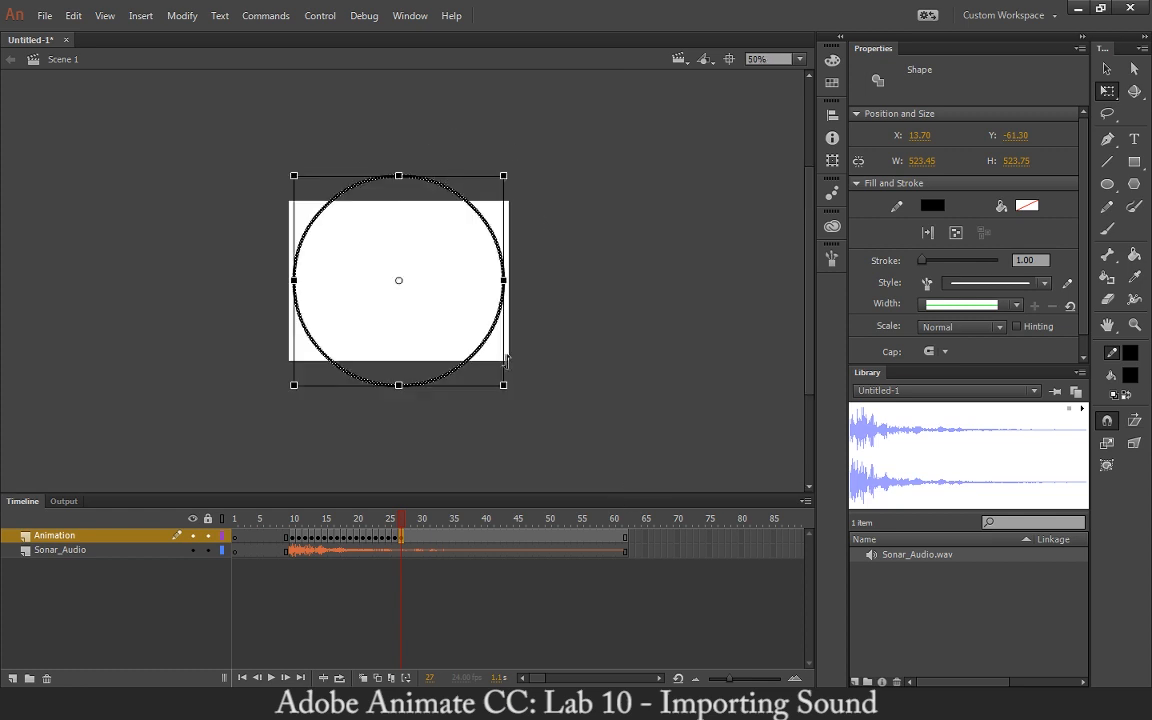
{"action": "left_click_drag", "start_coordinate": [505, 387], "coordinate": [524, 406]}
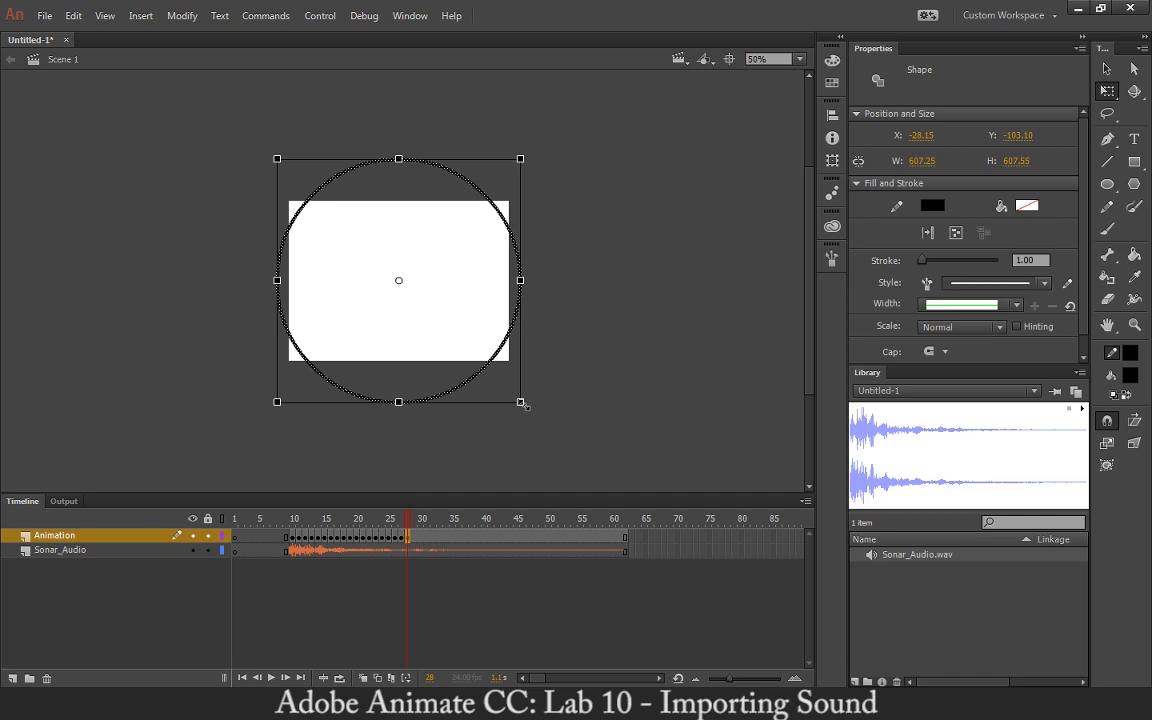
Extend the keyframes to frame 32 in the Animation layer, growing the circle to about 651 px and about 735 px, and preview the movie
{"action": "key", "text": "F6"}
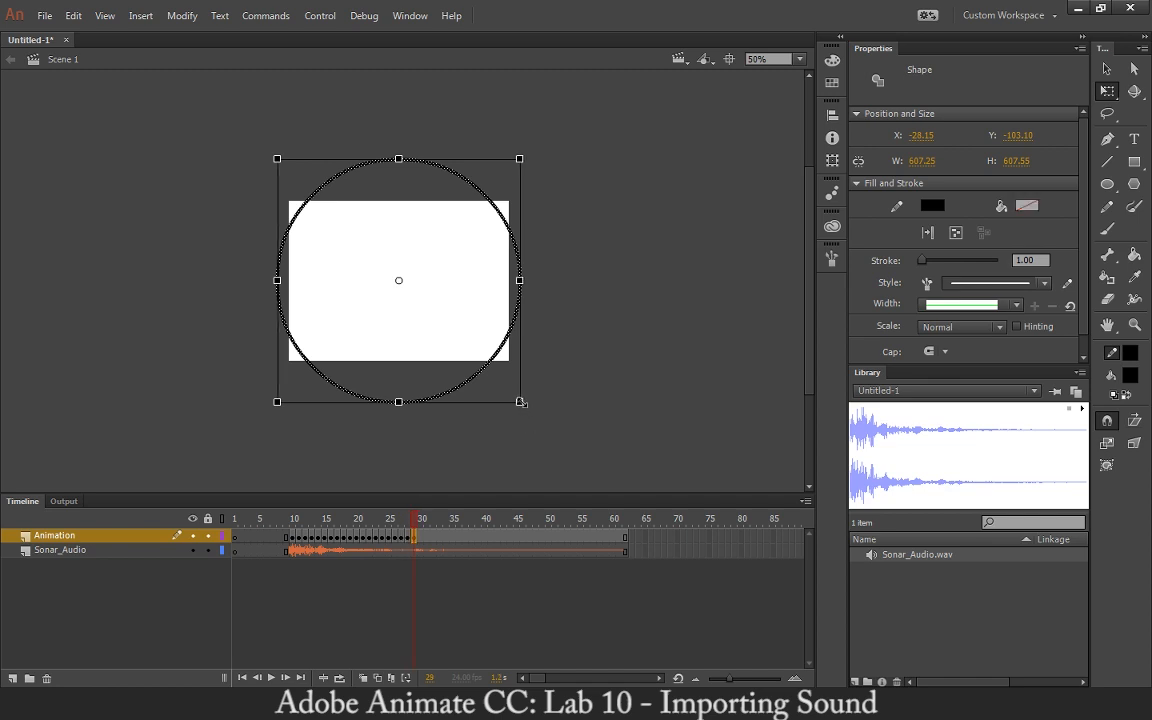
{"action": "left_click_drag", "start_coordinate": [521, 403], "coordinate": [533, 412]}
{"action": "key", "text": "F6"}
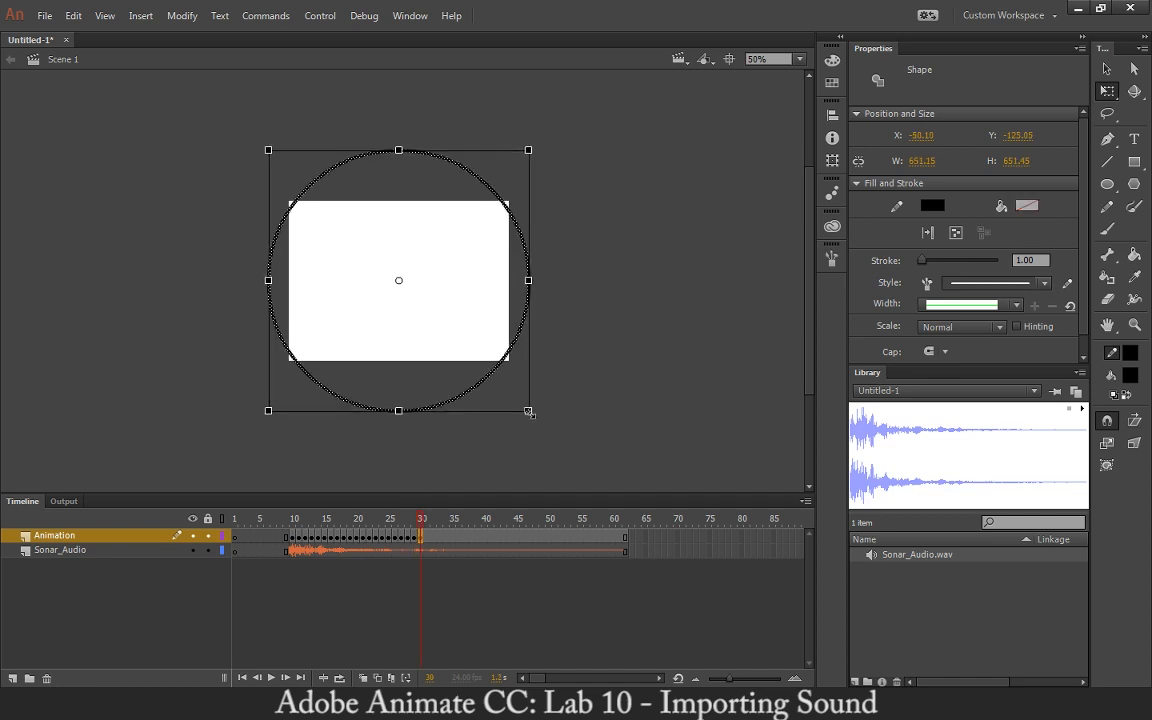
{"action": "left_click_drag", "start_coordinate": [529, 410], "coordinate": [549, 430]}
{"action": "key", "text": "F6"}
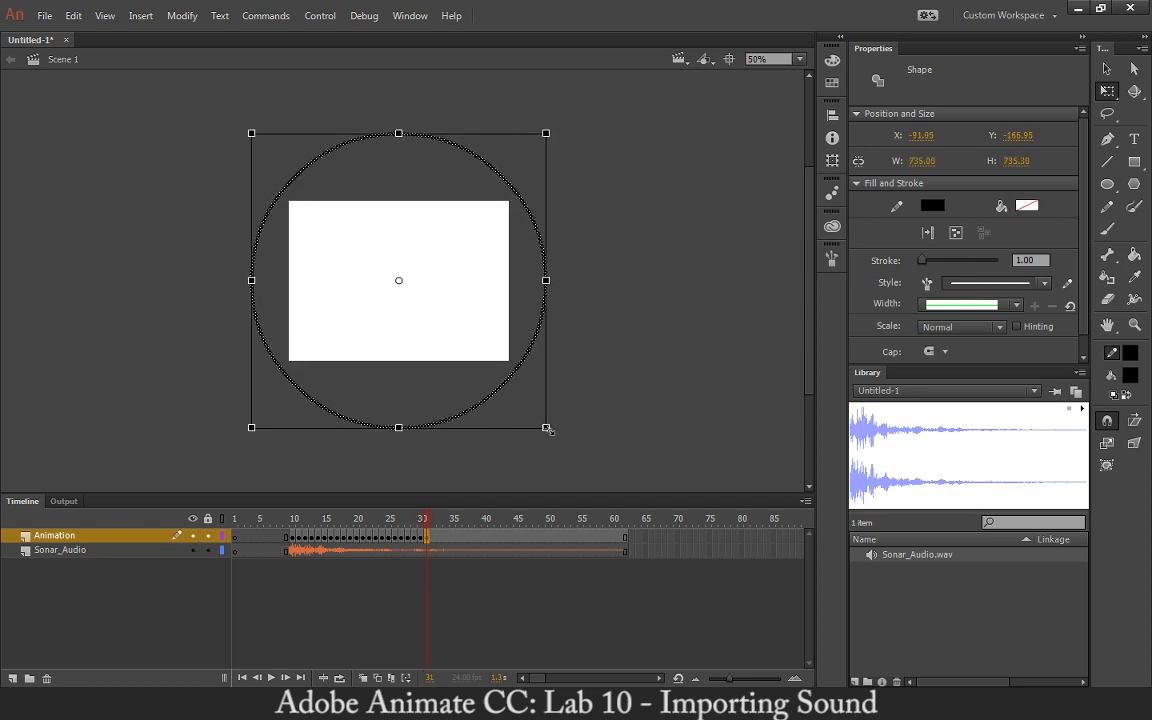
{"action": "key", "text": "F6"}
{"action": "key", "text": "ctrl+Return"}
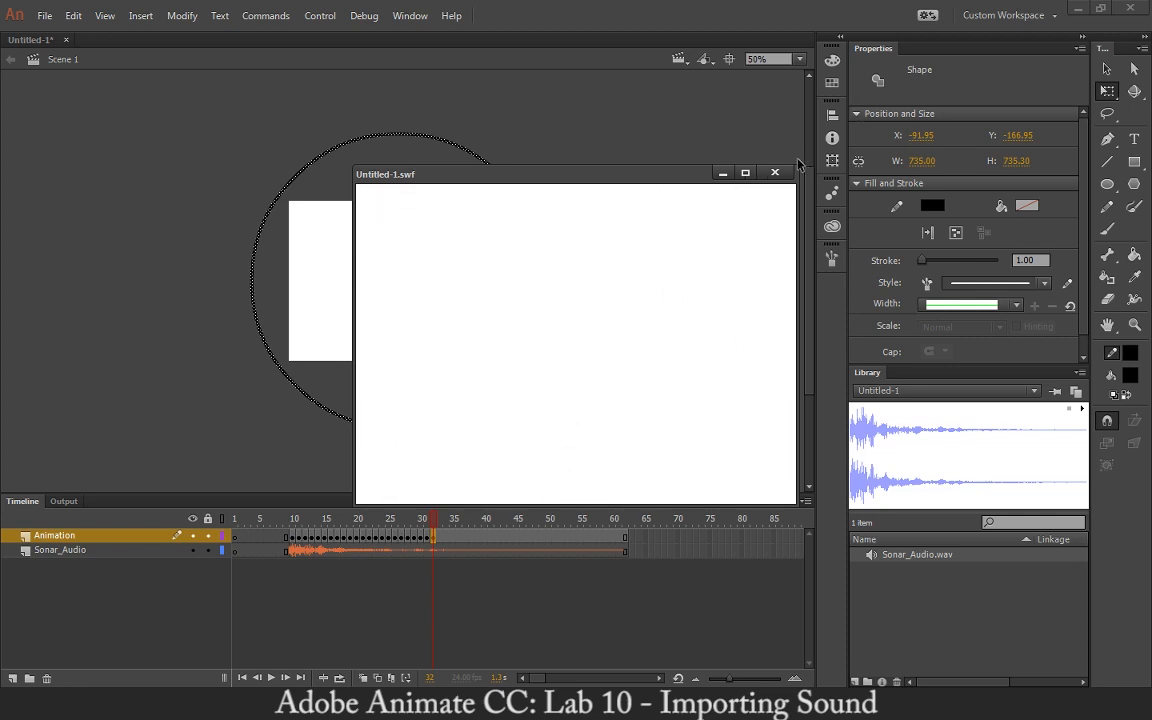
{"action": "left_click", "coordinate": [774, 173]}
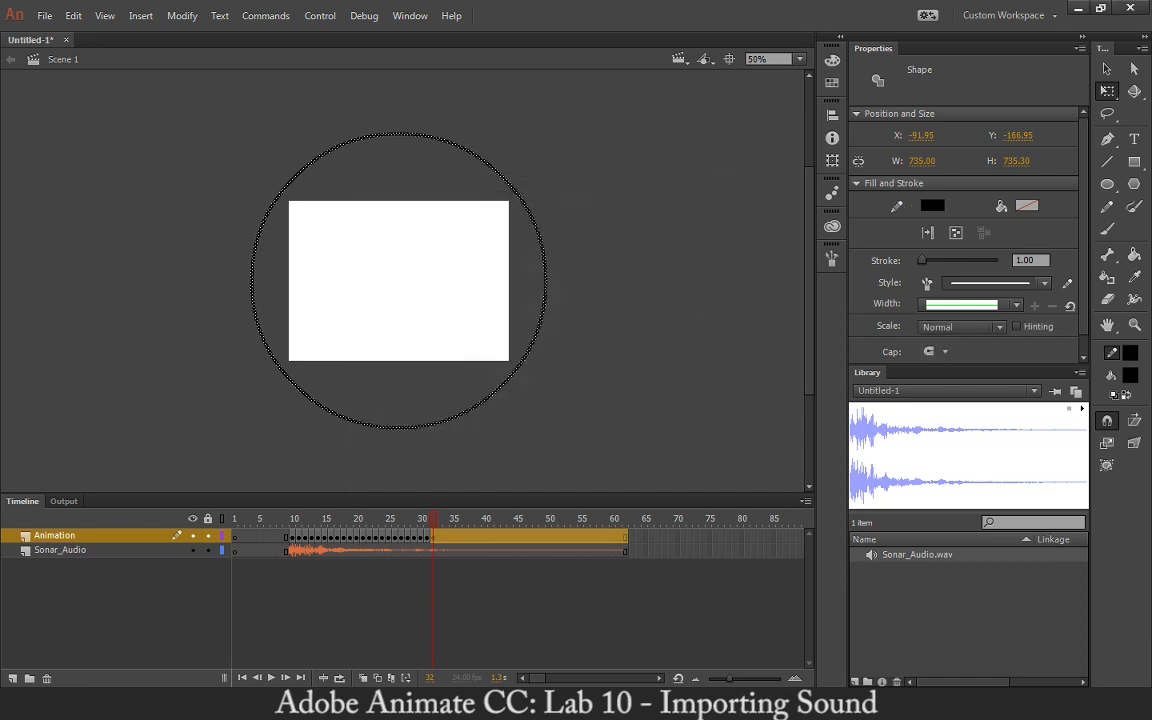
Turn on Edit Multiple Frames and extend the start of its range back to frame 1 to cover all the circle keyframes
{"action": "left_click", "coordinate": [405, 678]}
{"action": "left_click", "coordinate": [393, 681]}
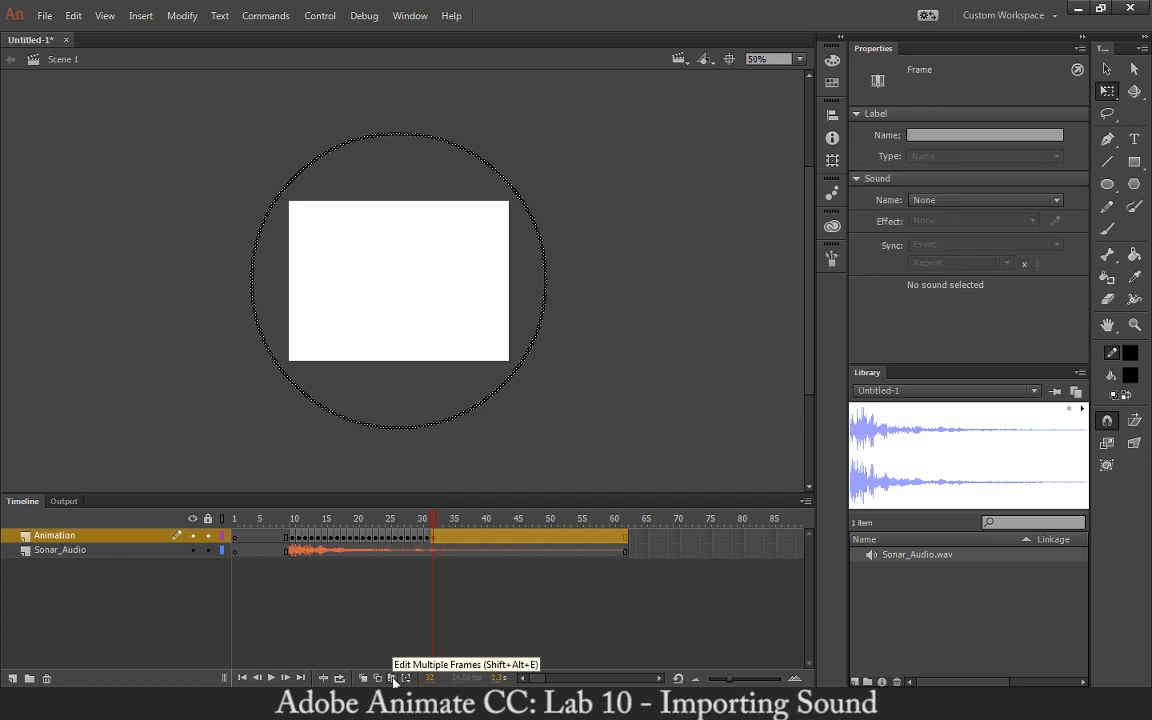
{"action": "left_click", "coordinate": [1107, 68]}
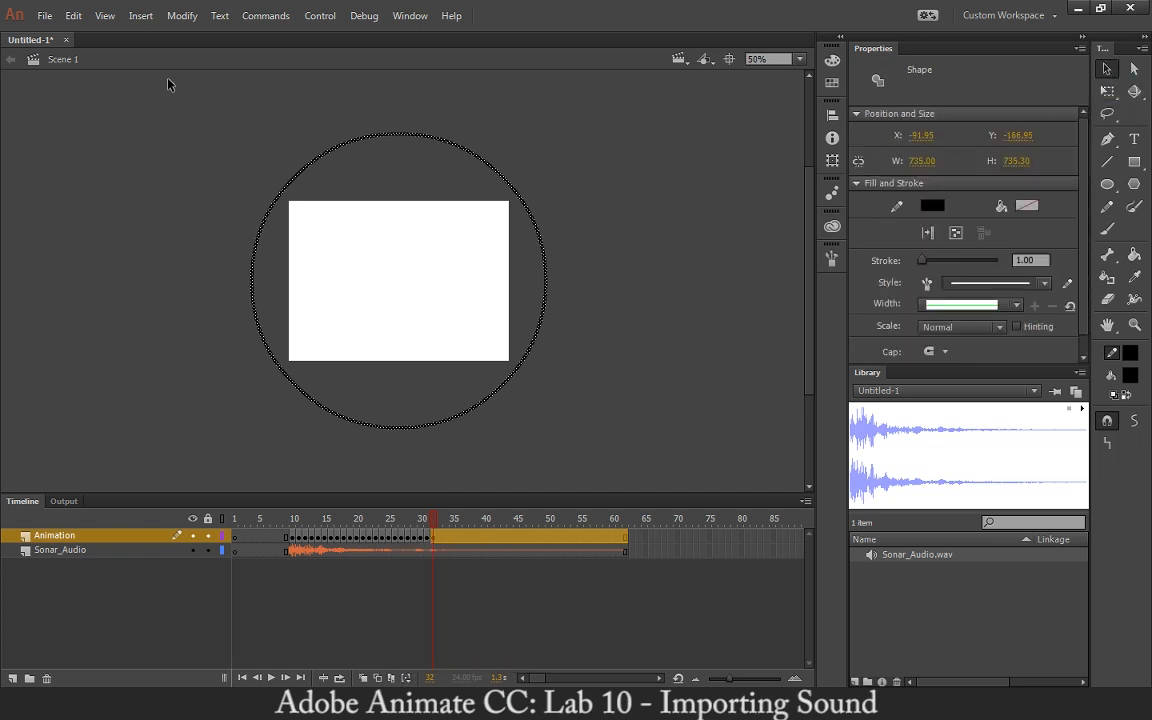
{"action": "left_click_drag", "start_coordinate": [150, 70], "coordinate": [657, 468]}
{"action": "left_click", "coordinate": [391, 678]}
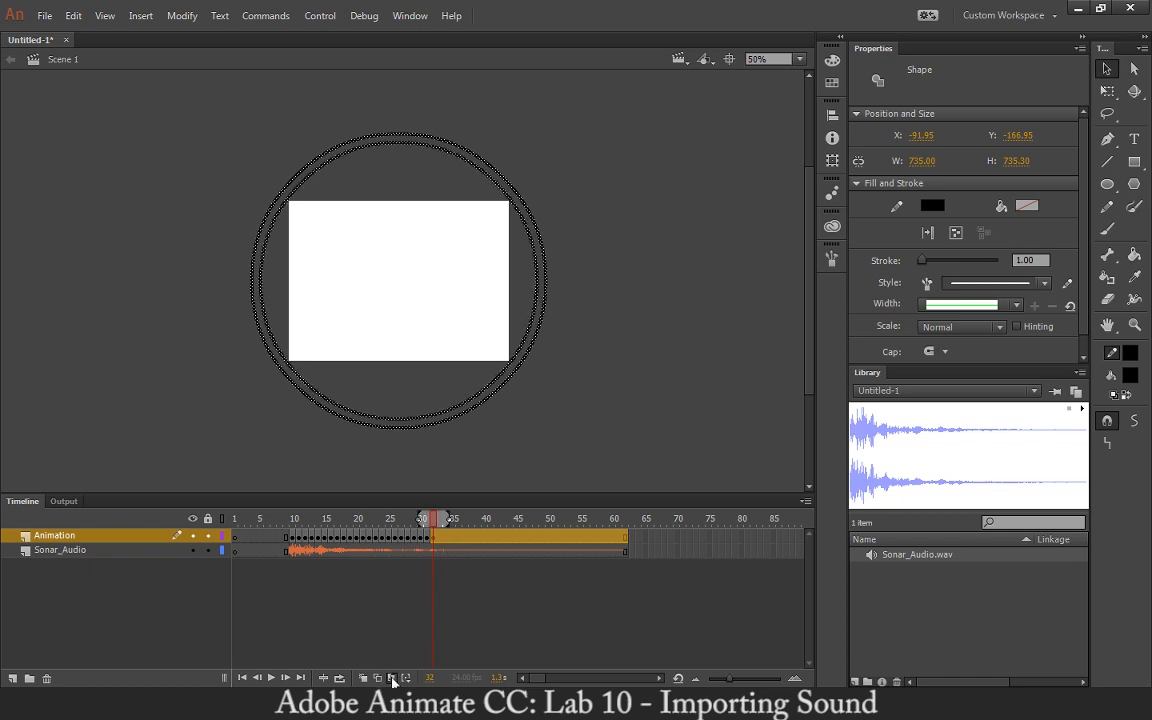
{"action": "left_click_drag", "start_coordinate": [421, 518], "coordinate": [234, 518]}
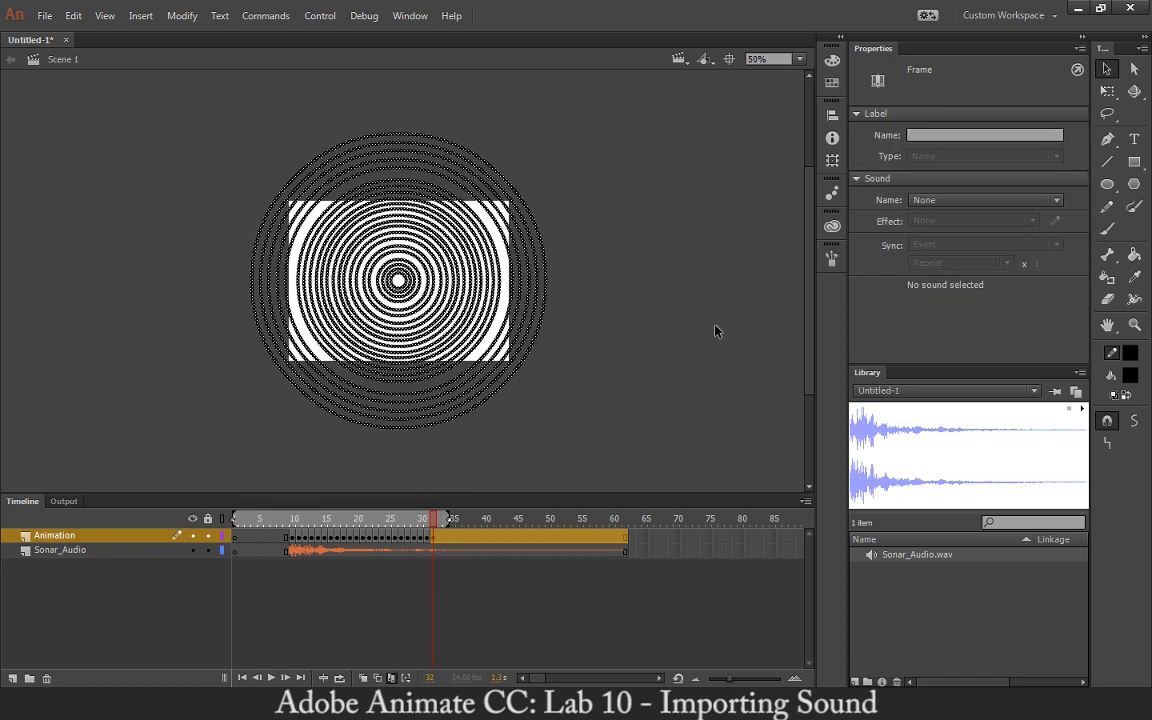
Select the circles in all frames and set their stroke colour to green, with the fill colour also set to green
{"action": "left_click", "coordinate": [1129, 352]}
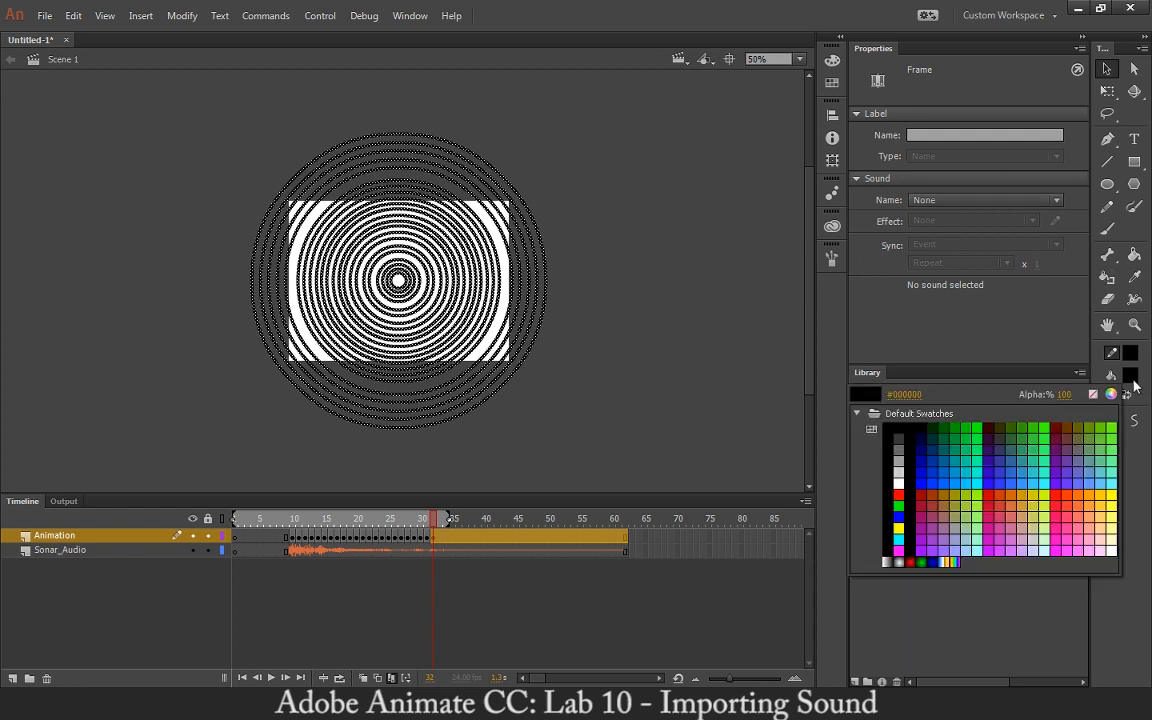
{"action": "left_click", "coordinate": [898, 506]}
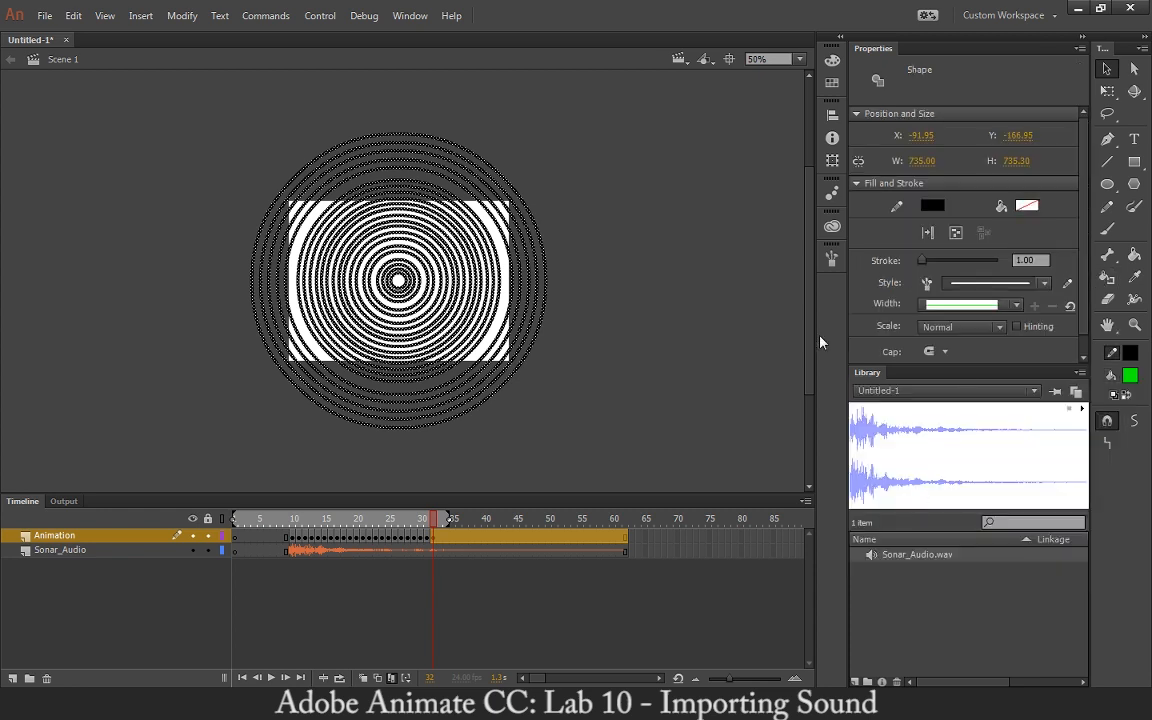
{"action": "left_click", "coordinate": [581, 458]}
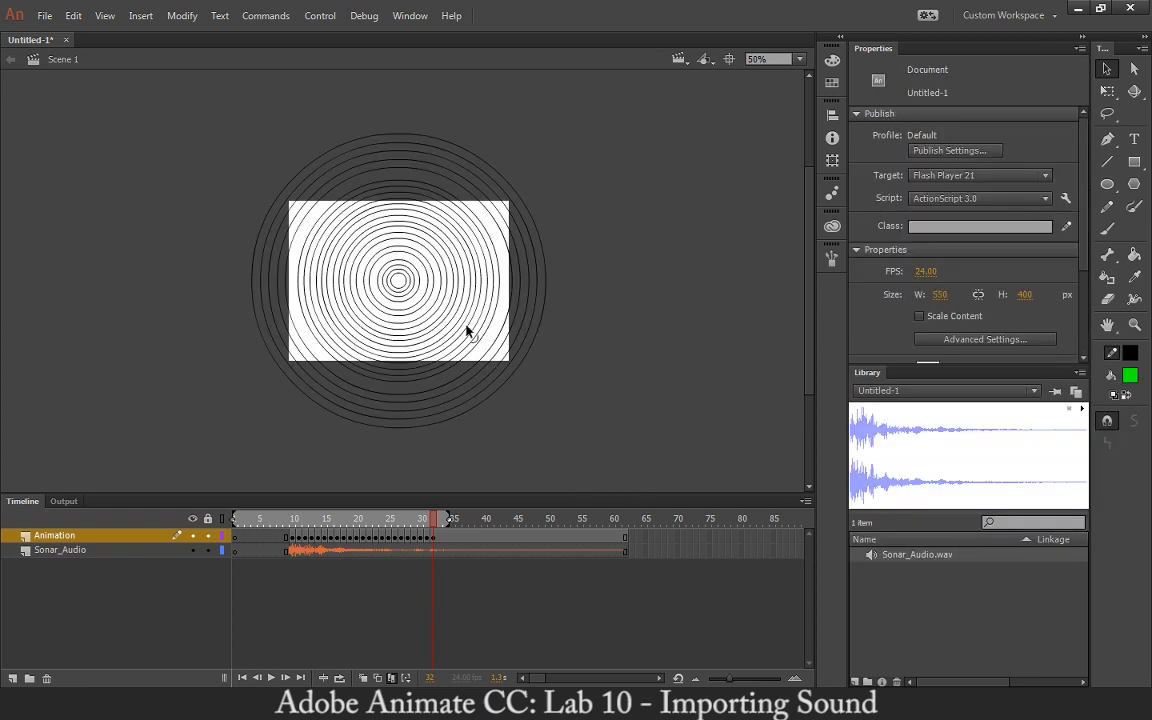
{"action": "left_click_drag", "start_coordinate": [186, 94], "coordinate": [551, 458]}
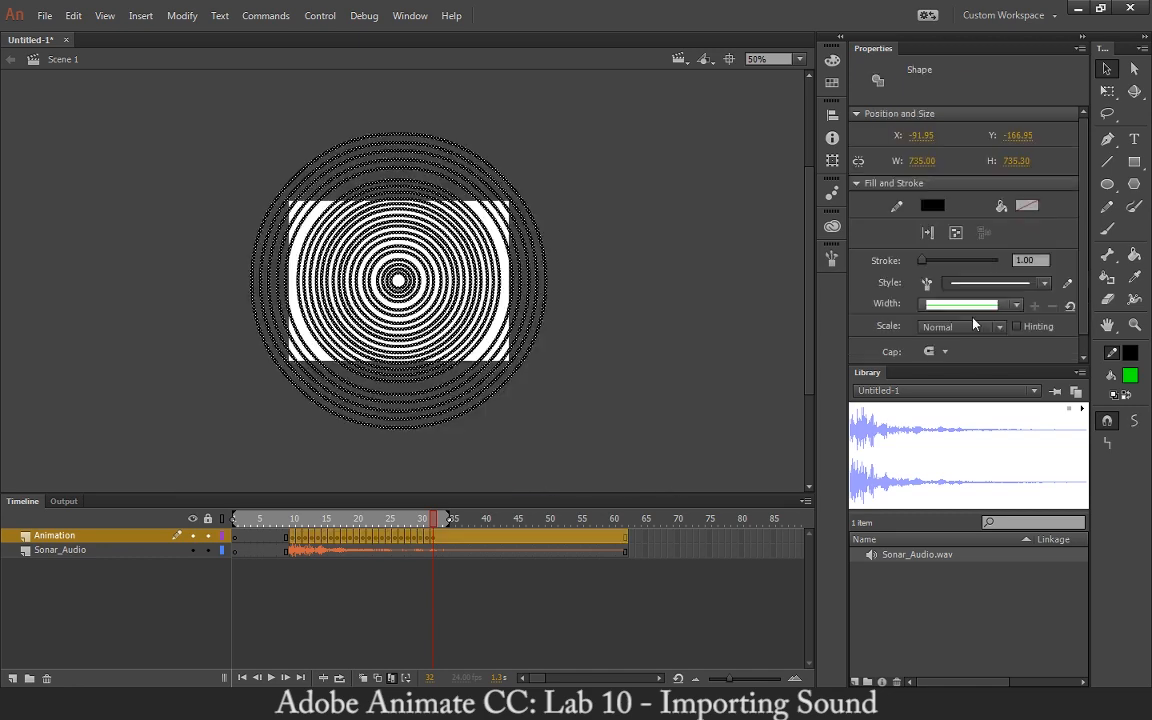
{"action": "left_click", "coordinate": [1129, 352]}
{"action": "left_click", "coordinate": [898, 483]}
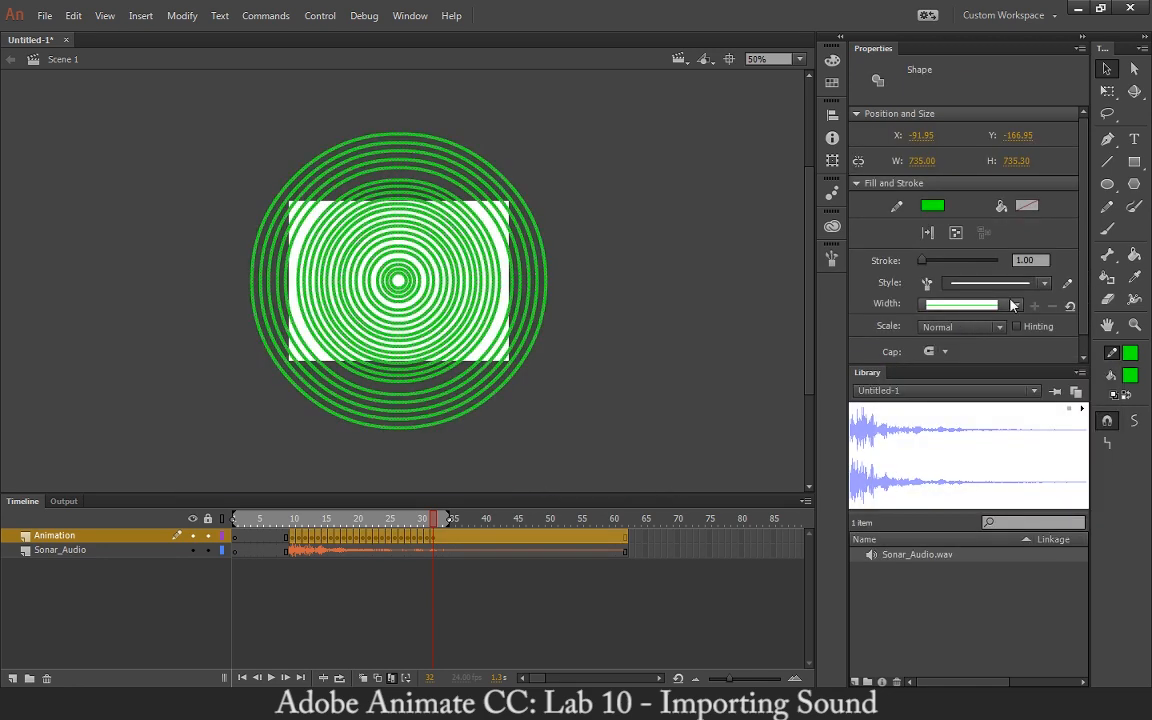
{"action": "left_click", "coordinate": [611, 310]}
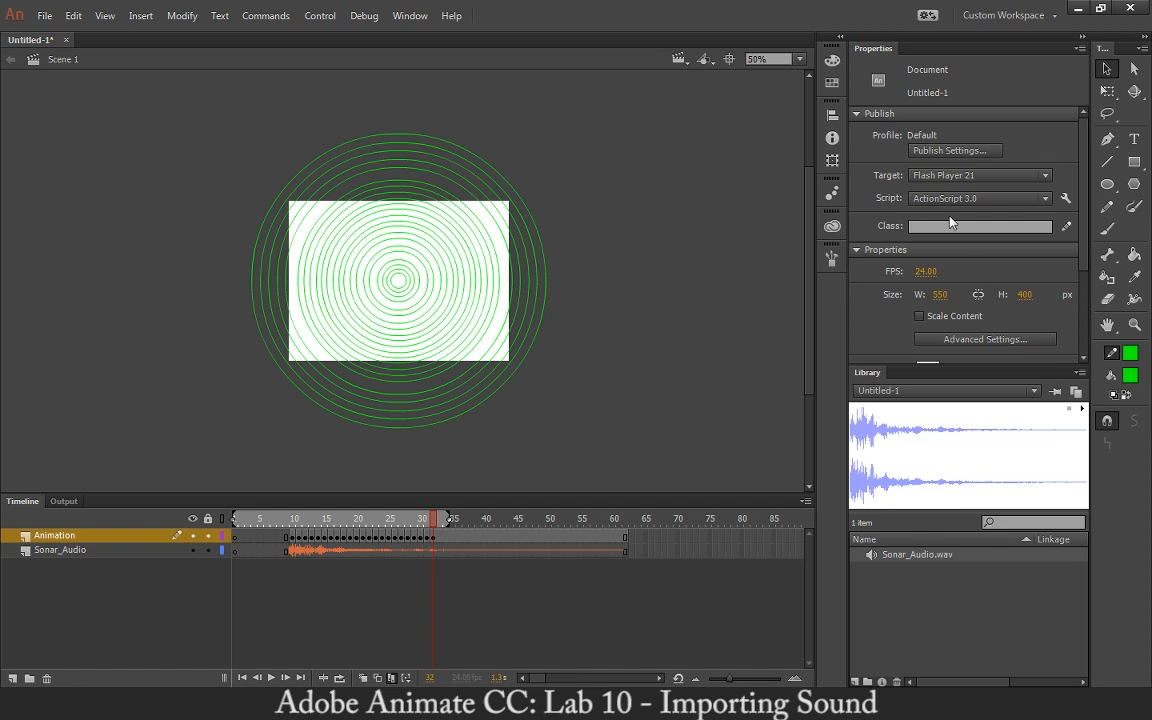
Set the document's stage colour to black and preview the movie
{"action": "scroll", "coordinate": [975, 235], "scroll_direction": "down", "scroll_amount": 2}
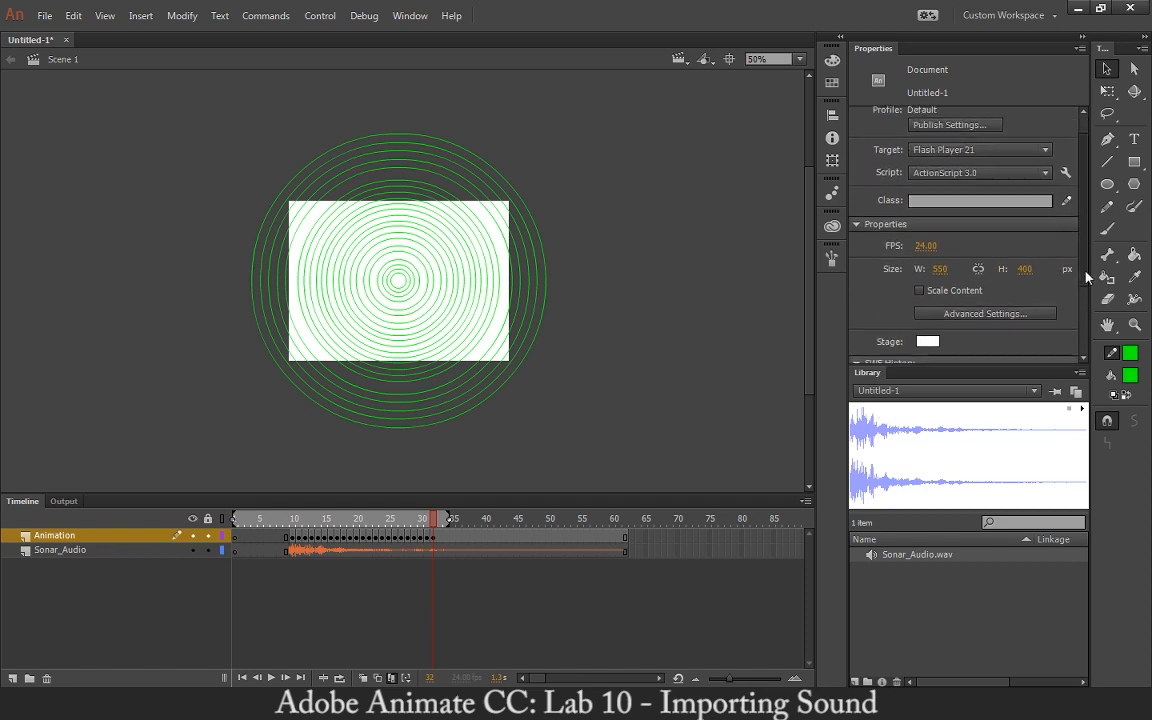
{"action": "left_click", "coordinate": [927, 335]}
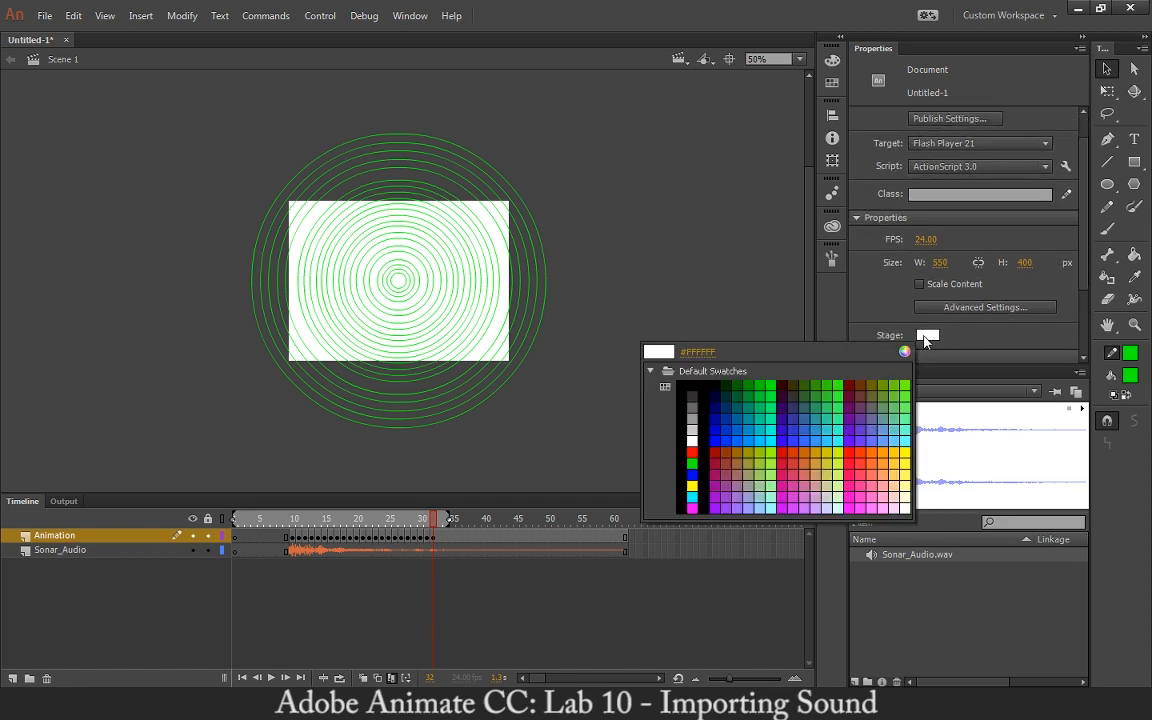
{"action": "left_click", "coordinate": [689, 388]}
{"action": "key", "text": "ctrl+Return"}
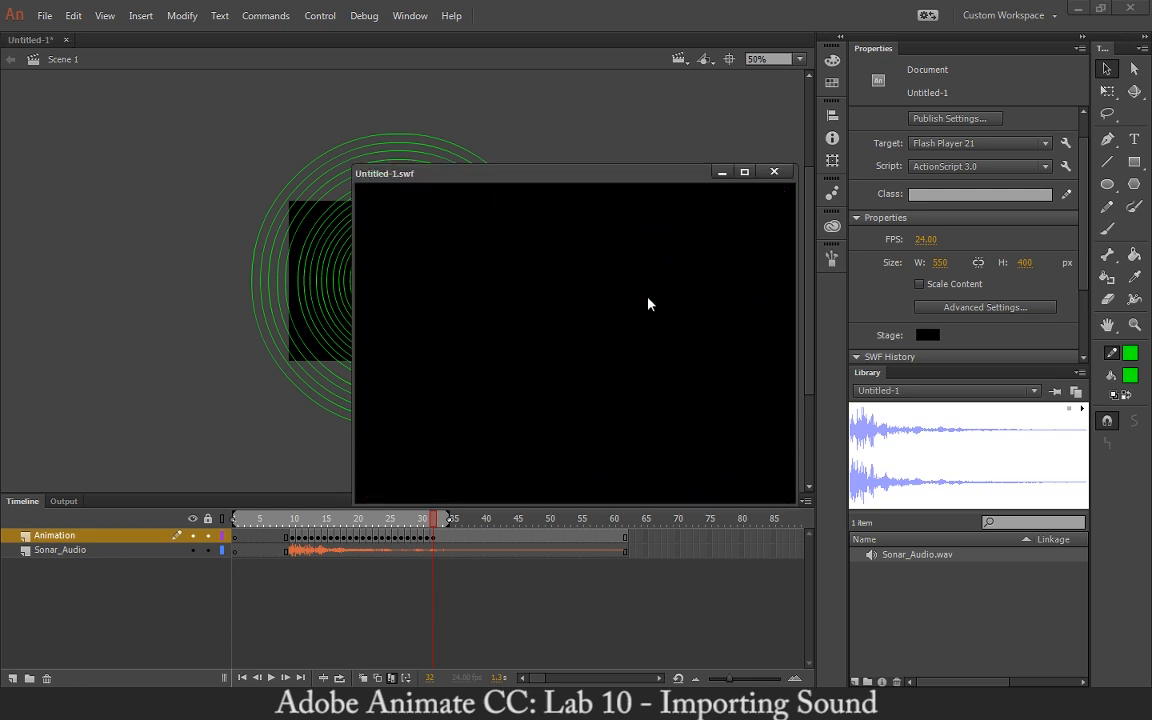
{"action": "left_click", "coordinate": [774, 172]}
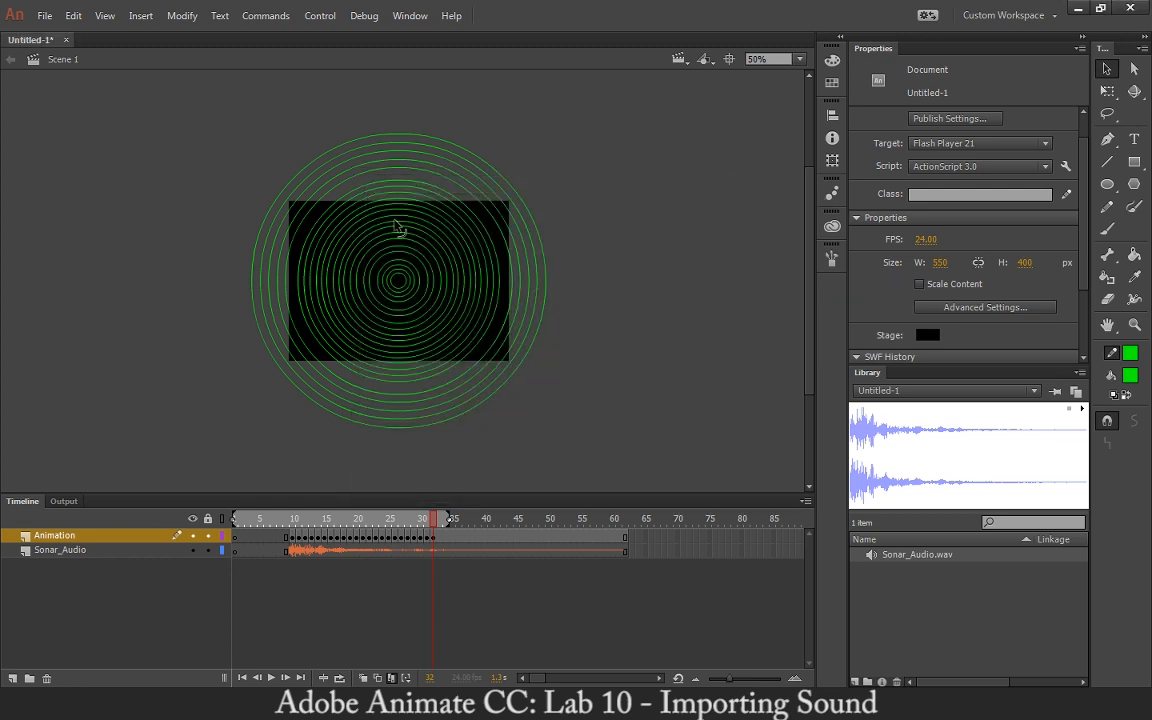
Add a layer named Cross above the Animation layer and rename the Animation layer Sonar_Animation
{"action": "left_click", "coordinate": [12, 678]}
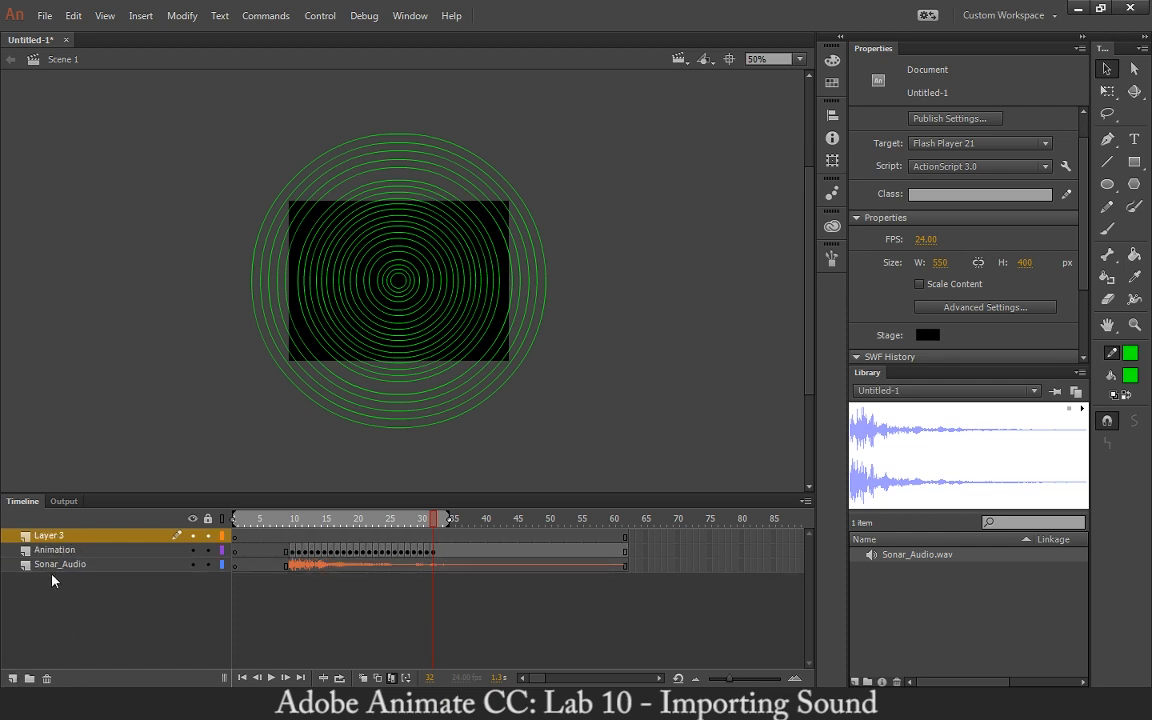
{"action": "double_click", "coordinate": [55, 550]}
{"action": "key", "text": "Right"}
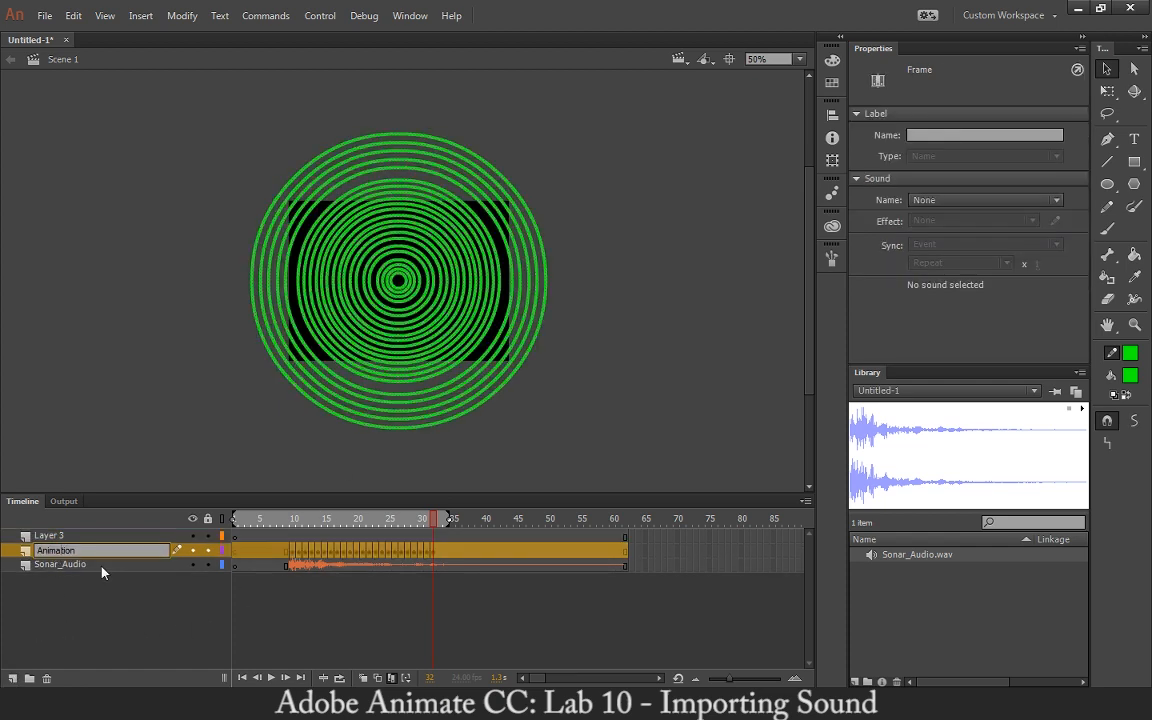
{"action": "type", "text": "Sonar_"}
{"action": "key", "text": "Return"}
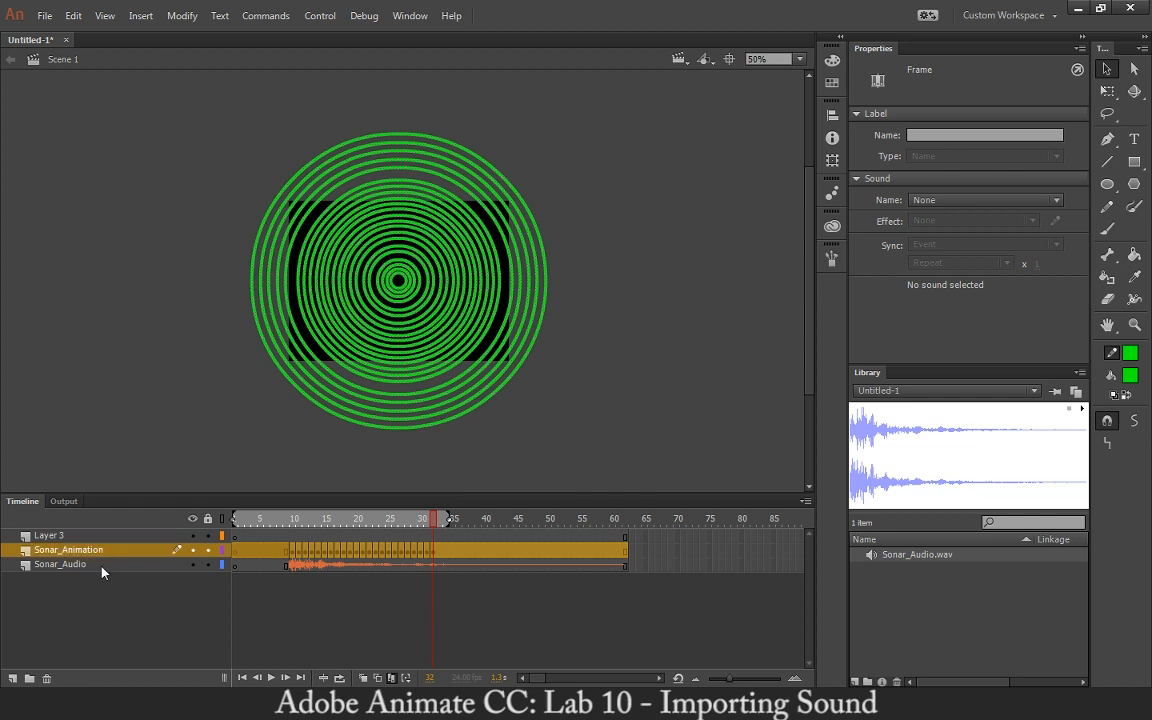
{"action": "double_click", "coordinate": [45, 537]}
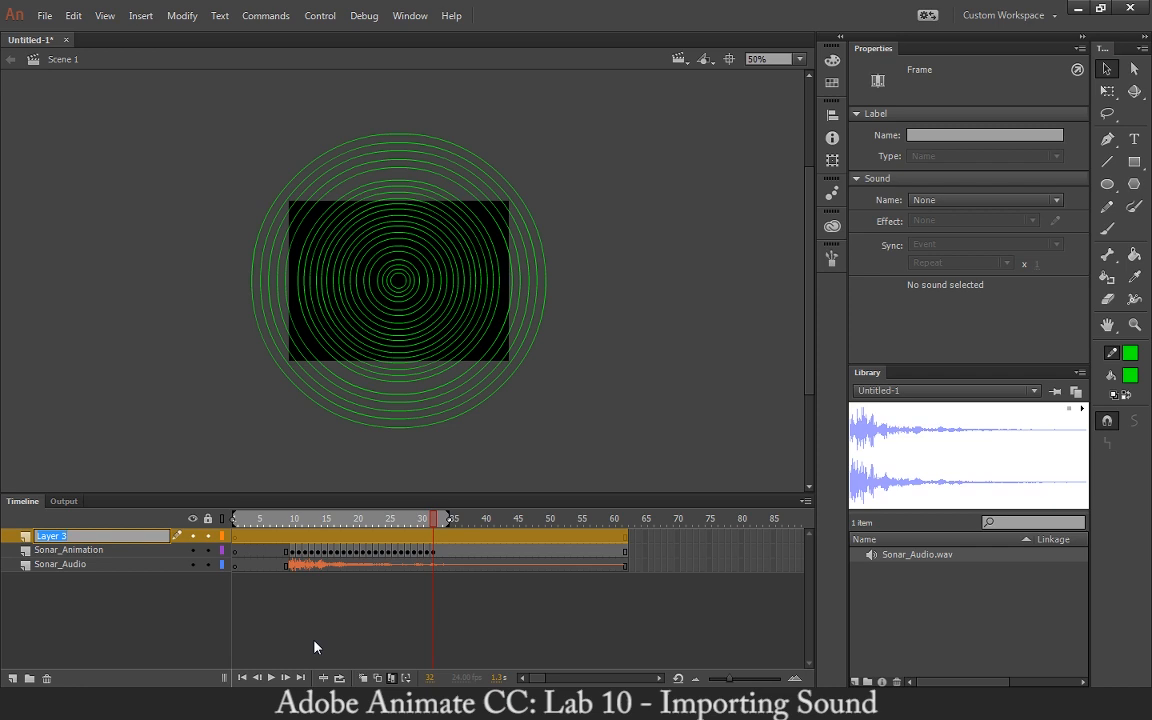
{"action": "type", "text": "Cross"}
{"action": "key", "text": "Return"}
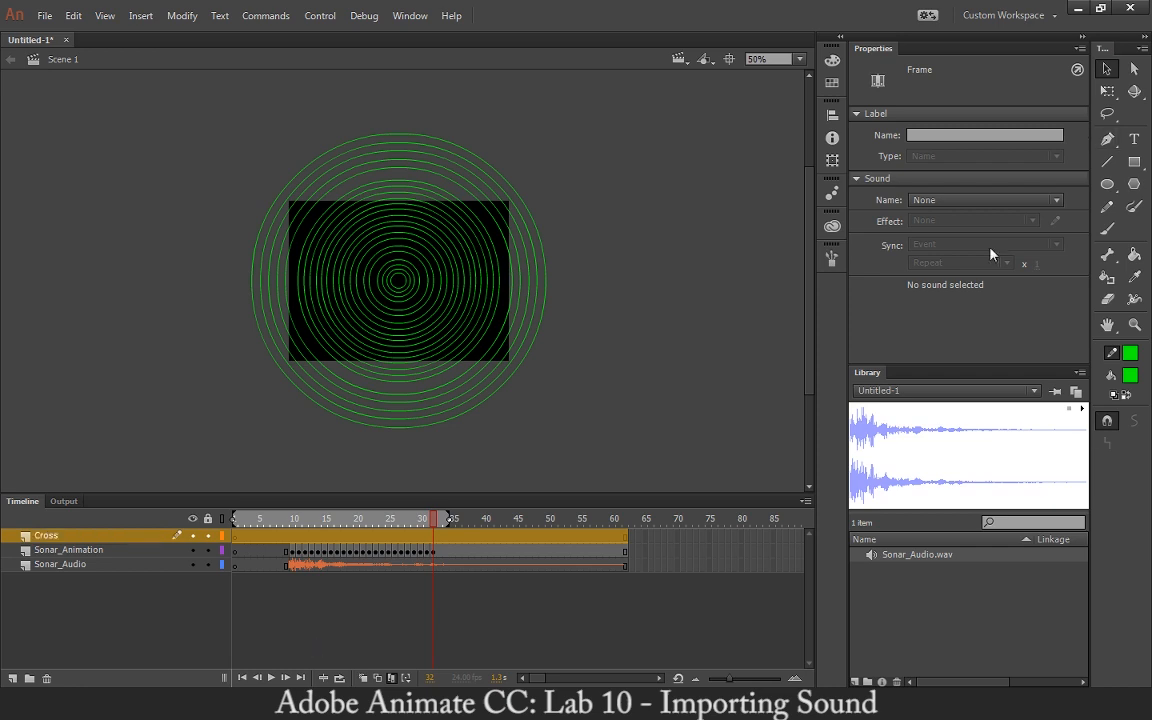
Draw a vertical and a horizontal green line crossing at the circles' centre and extending past the outermost circle on the Cross layer
{"action": "key", "text": "n"}
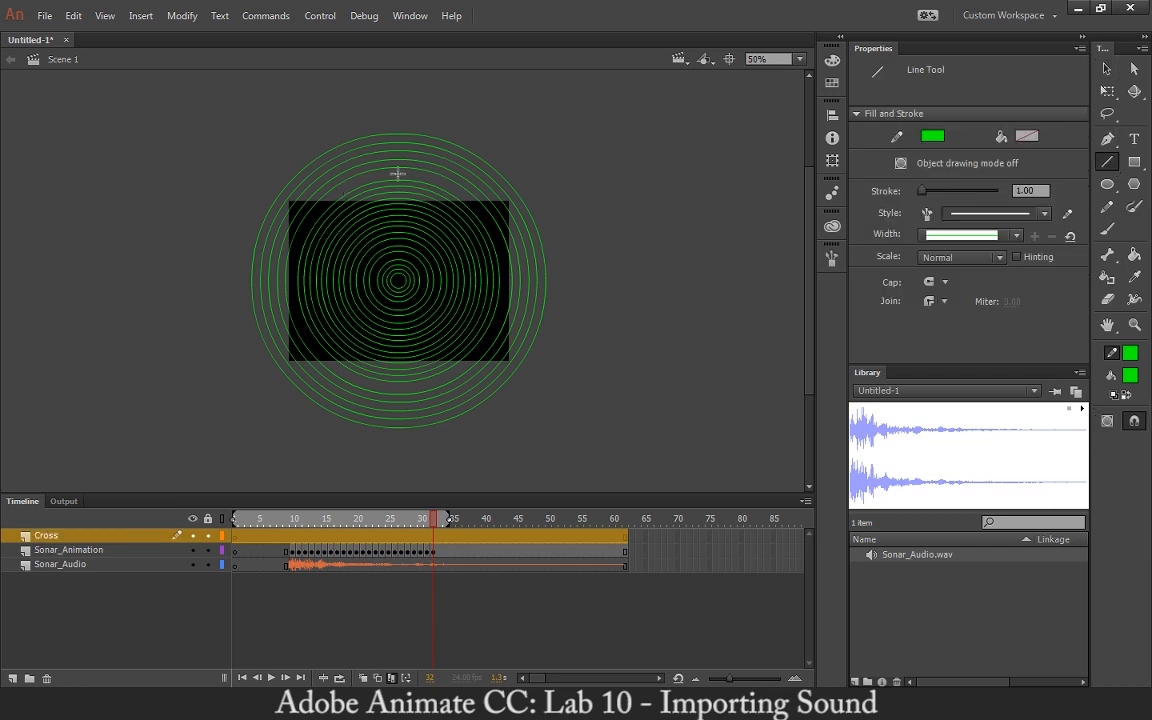
{"action": "left_click_drag", "start_coordinate": [397, 126], "coordinate": [398, 450]}
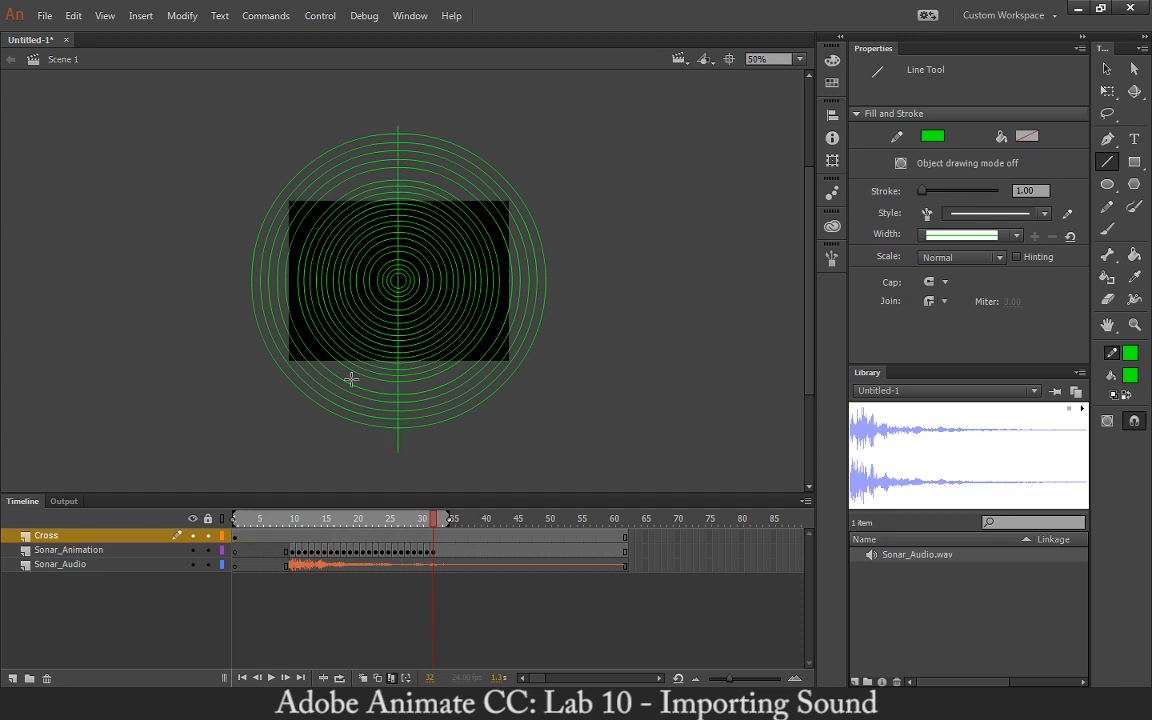
{"action": "left_click_drag", "start_coordinate": [233, 282], "coordinate": [638, 291]}
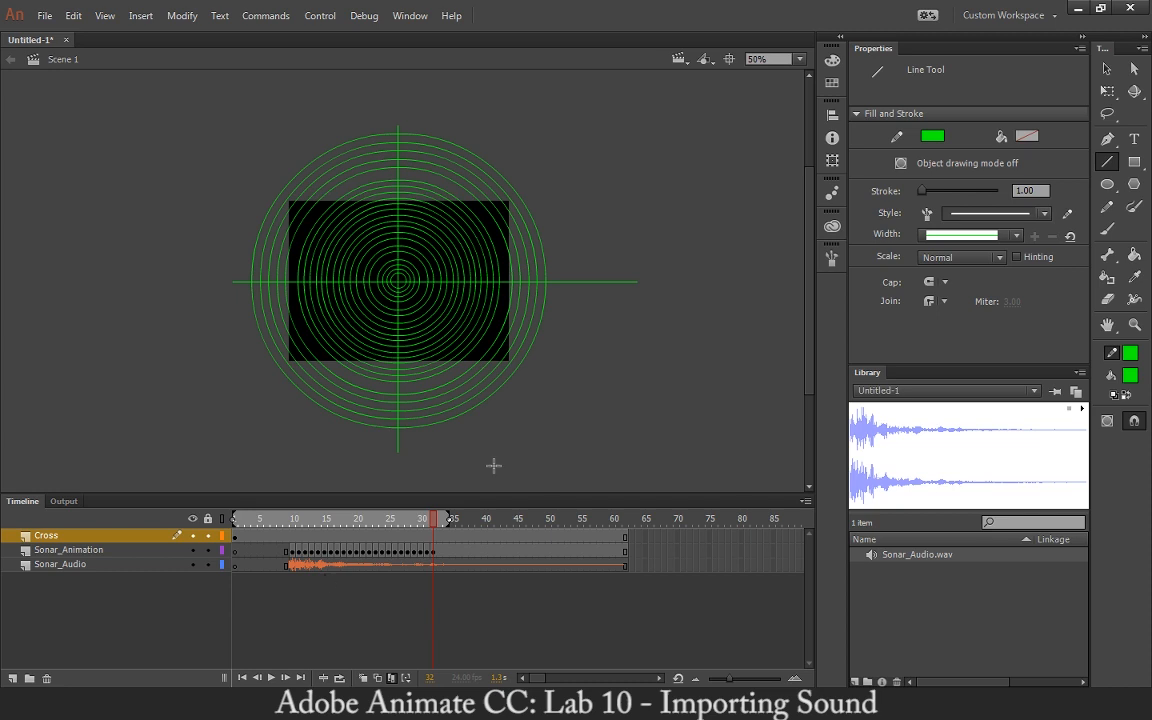
Preview the movie with the cross and turn off Edit Multiple Frames
{"action": "key", "text": "ctrl+Return"}
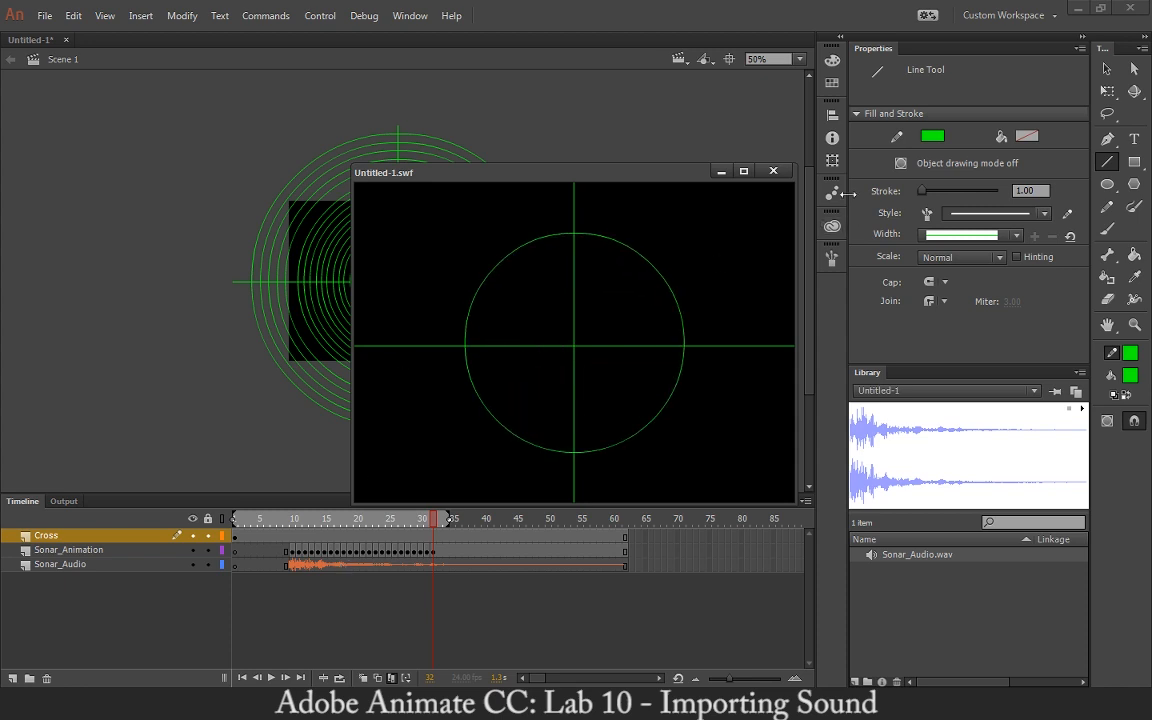
{"action": "left_click", "coordinate": [774, 171]}
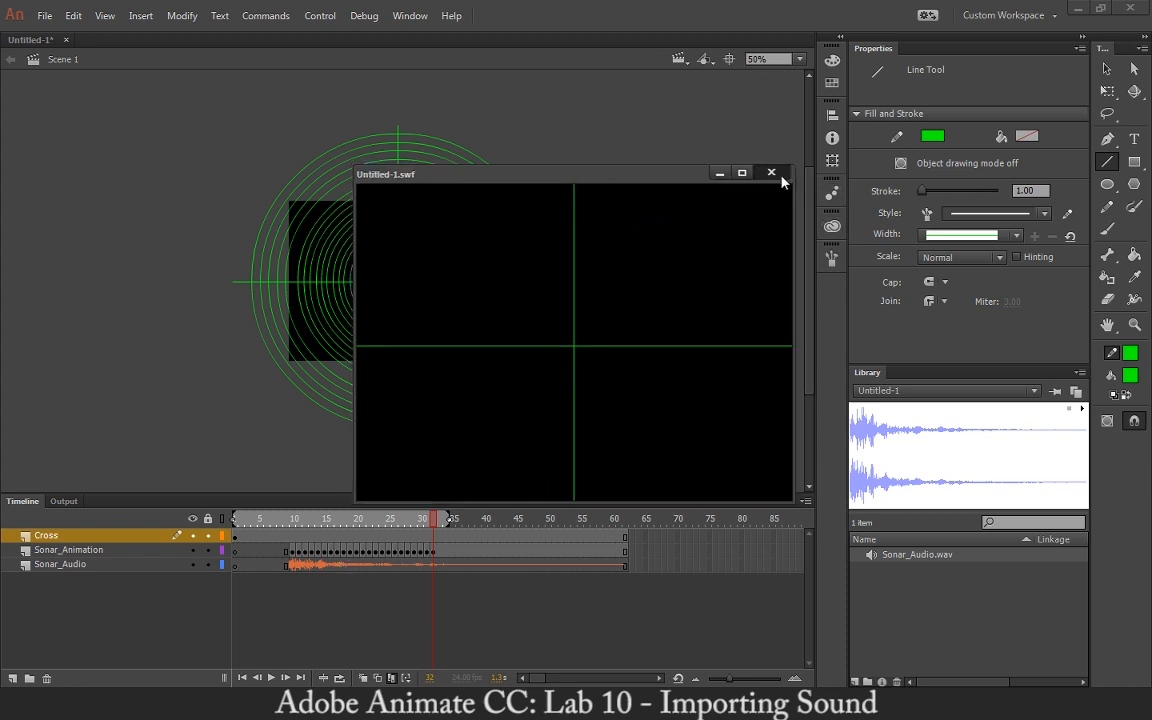
{"action": "left_click", "coordinate": [1106, 69]}
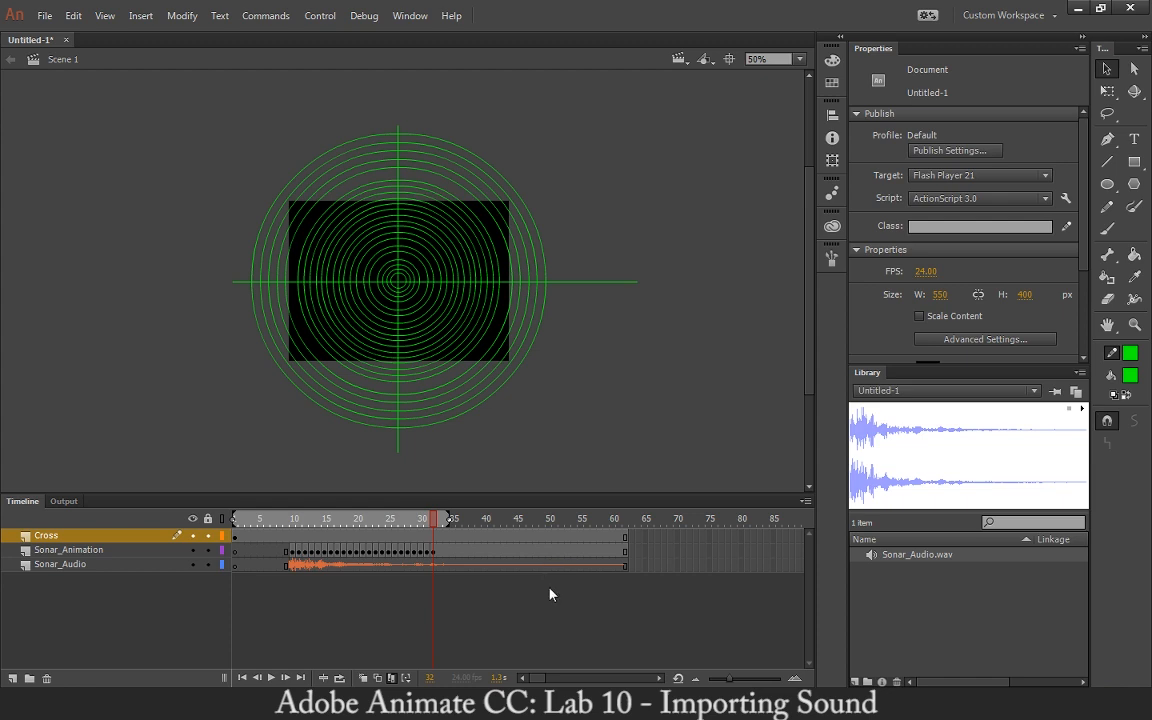
{"action": "left_click", "coordinate": [392, 678]}
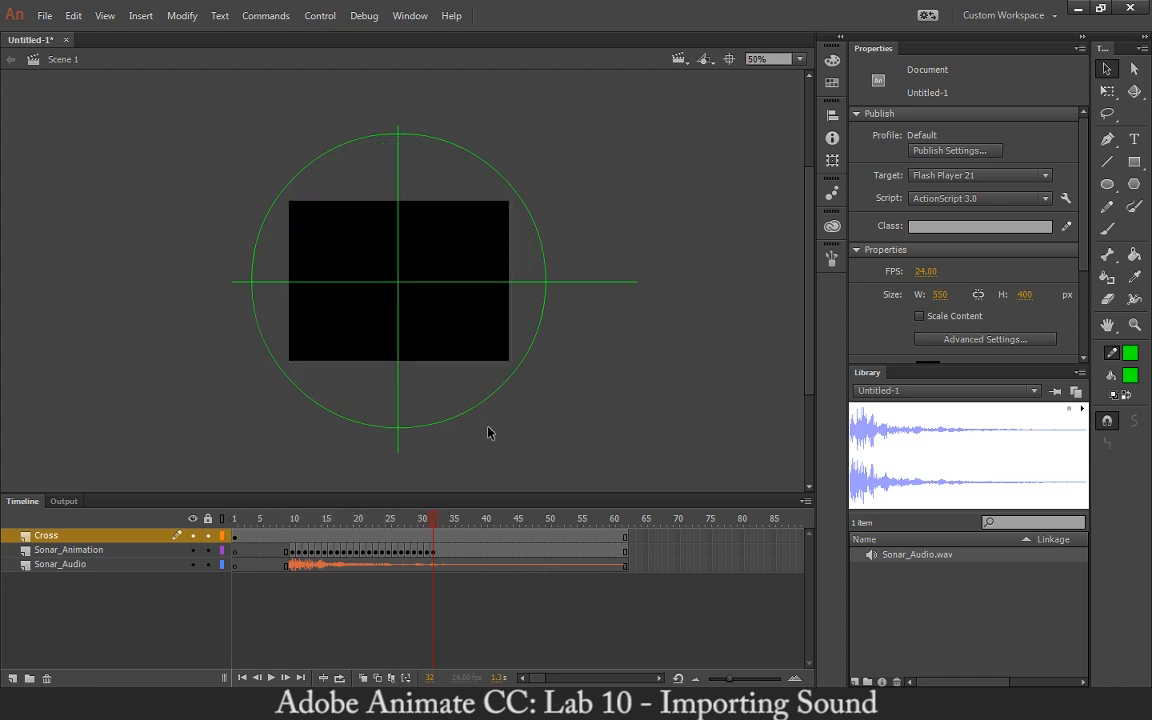